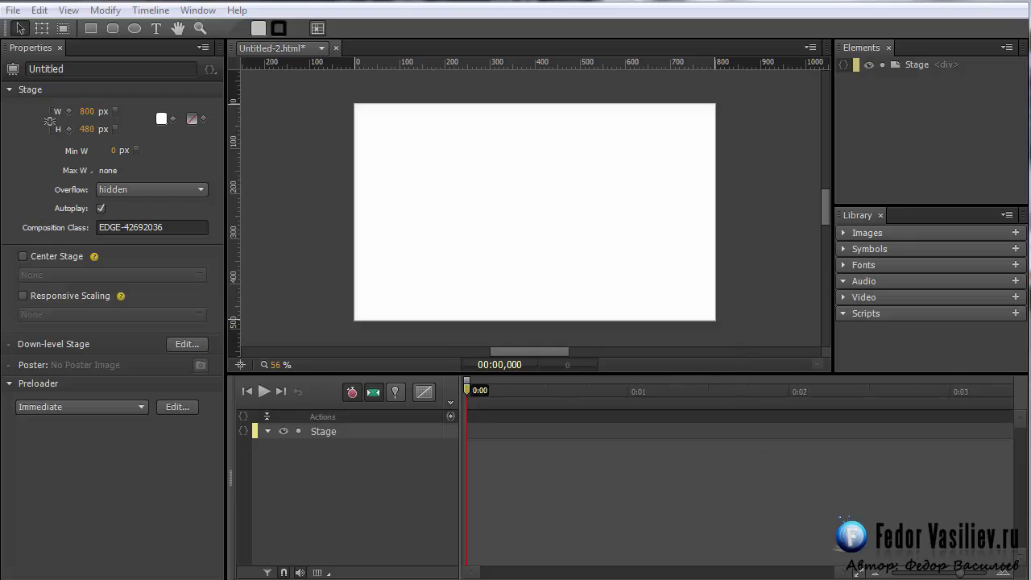
Import 1.png, video.mp4, монитор.png and фон.jpg from the file folder onto the stage and shift them together towards its upper-left corner.
key("alt+Tab")
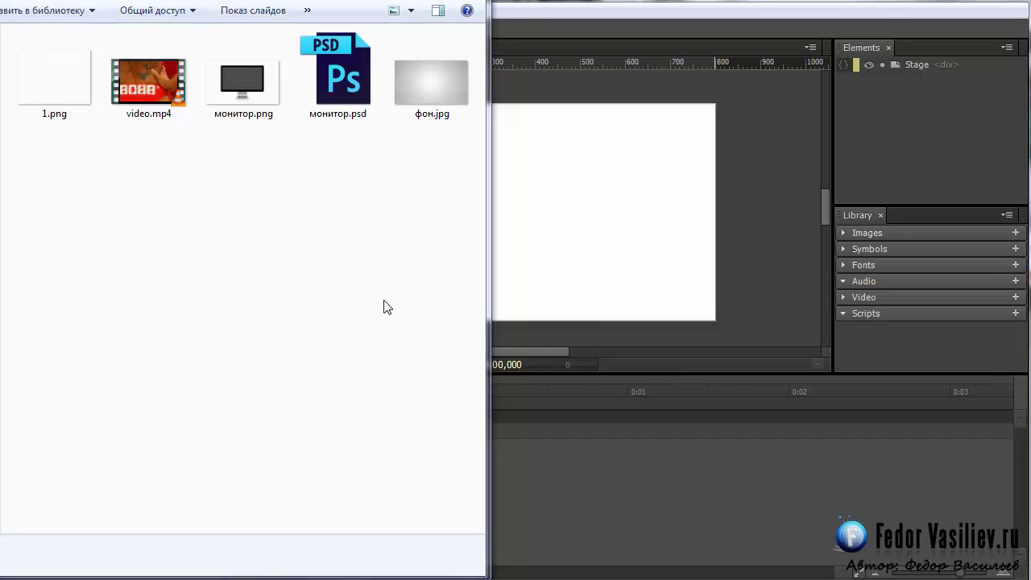
left_click(411, 96)
left_click(242, 81, "ctrl")
left_click(148, 81, "ctrl")
left_click(55, 80, "ctrl")
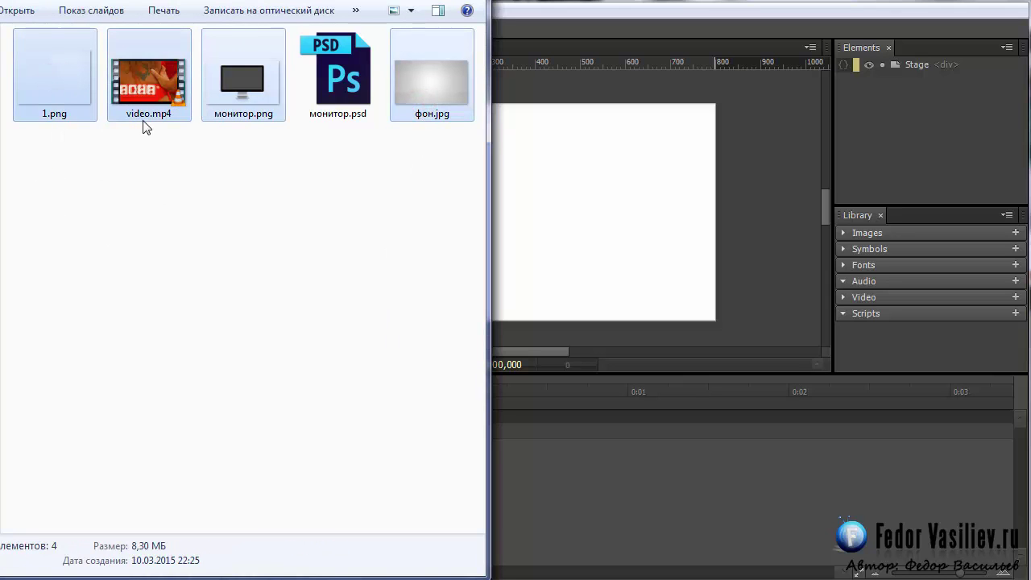
left_click_drag(55, 97, 581, 201)
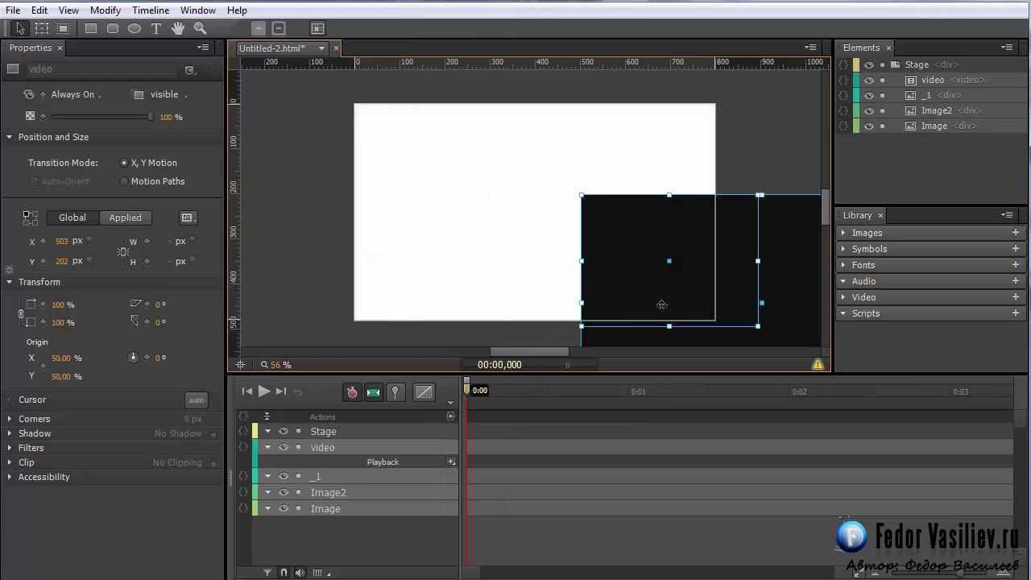
left_click_drag(673, 297, 393, 202)
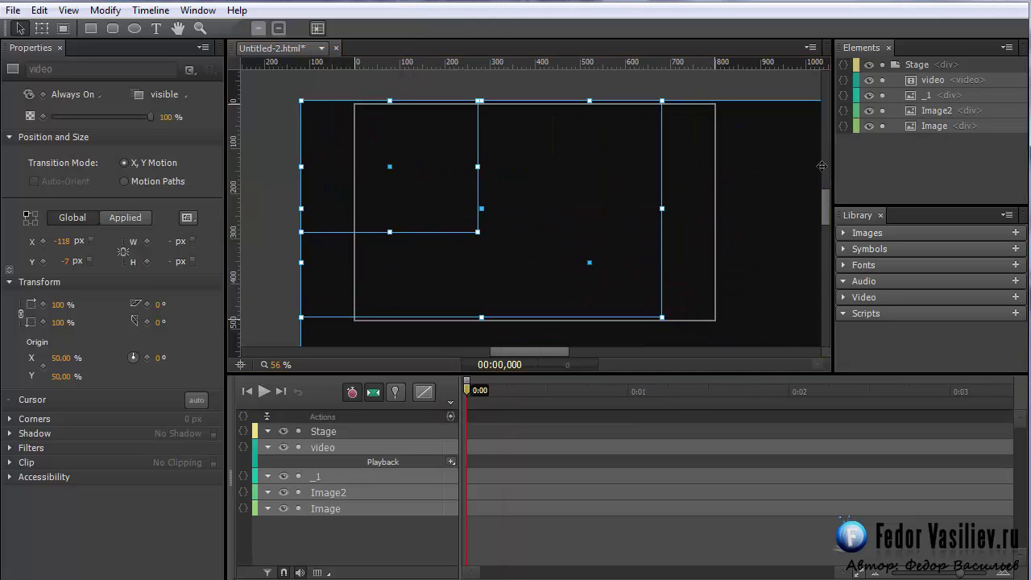
Move the video element clear of the images, below the stage at about X -311, Y 506 px.
left_click(915, 80)
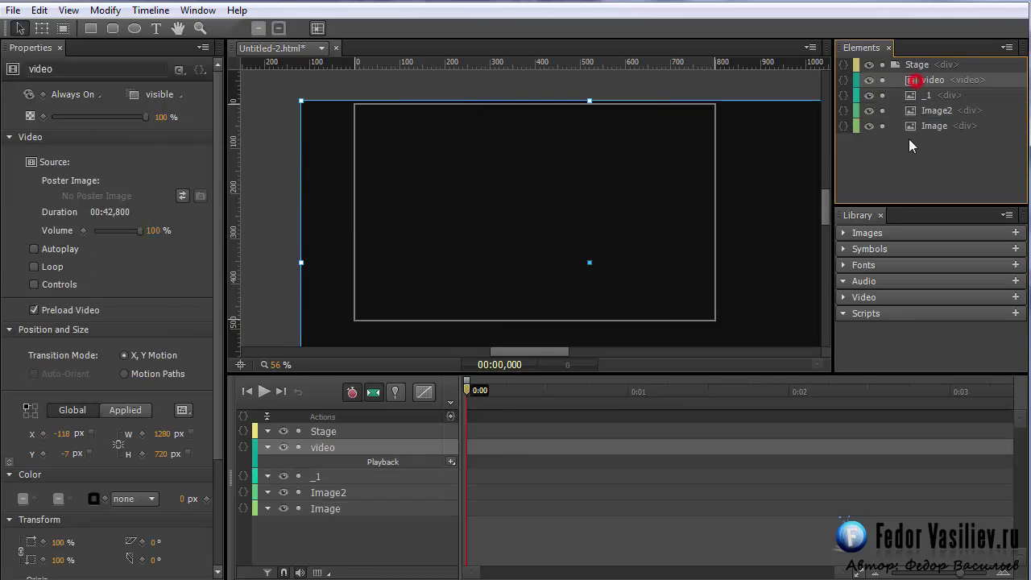
left_click_drag(736, 166, 696, 186)
left_click_drag(789, 139, 771, 368)
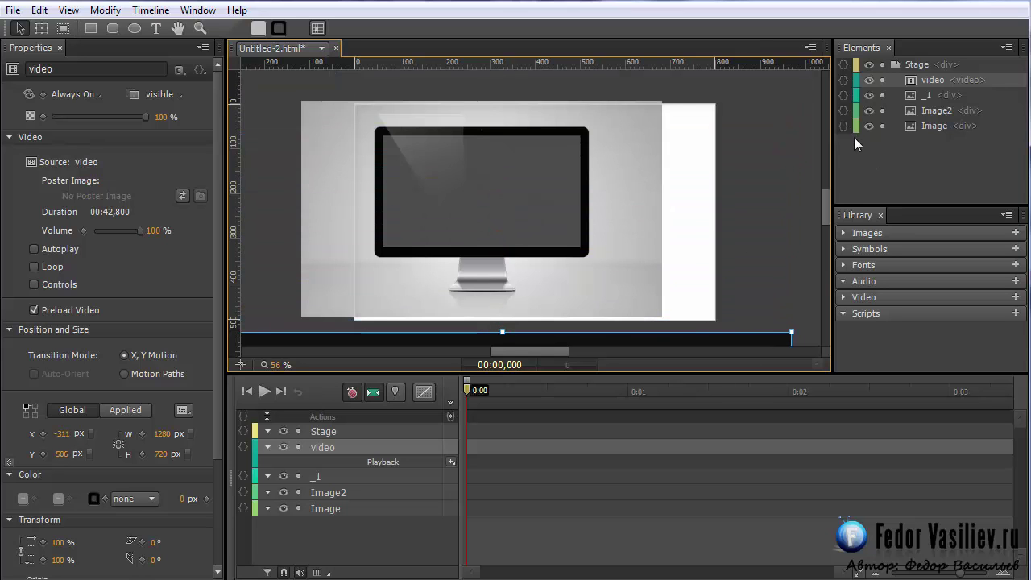
Move the monitor image aside and snap the фон.jpg background to the stage origin at X 0, Y 0.
left_click(642, 251)
left_click_drag(640, 249, 620, 187)
left_click(635, 295)
left_click_drag(610, 292, 660, 292)
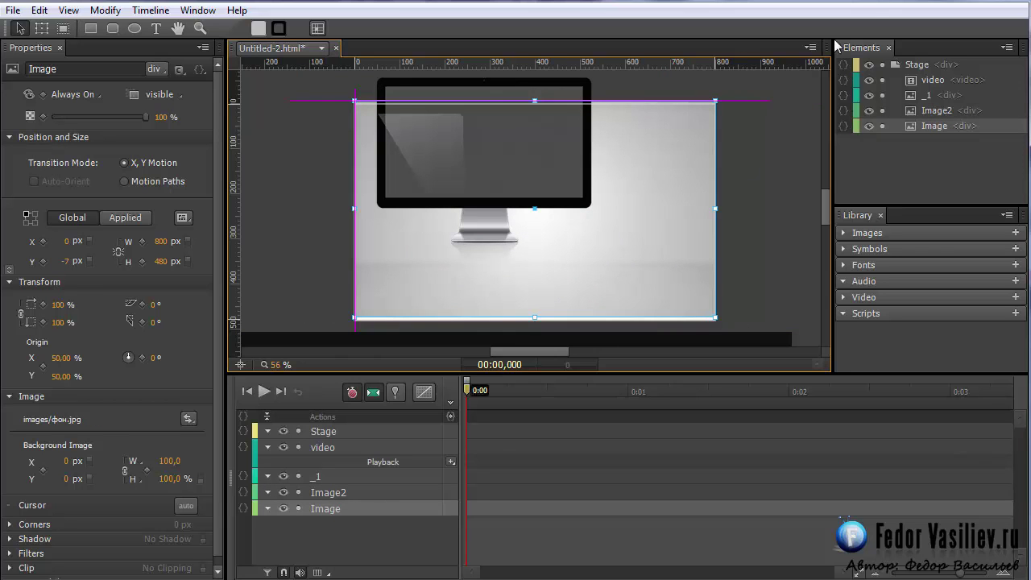
left_click(899, 66)
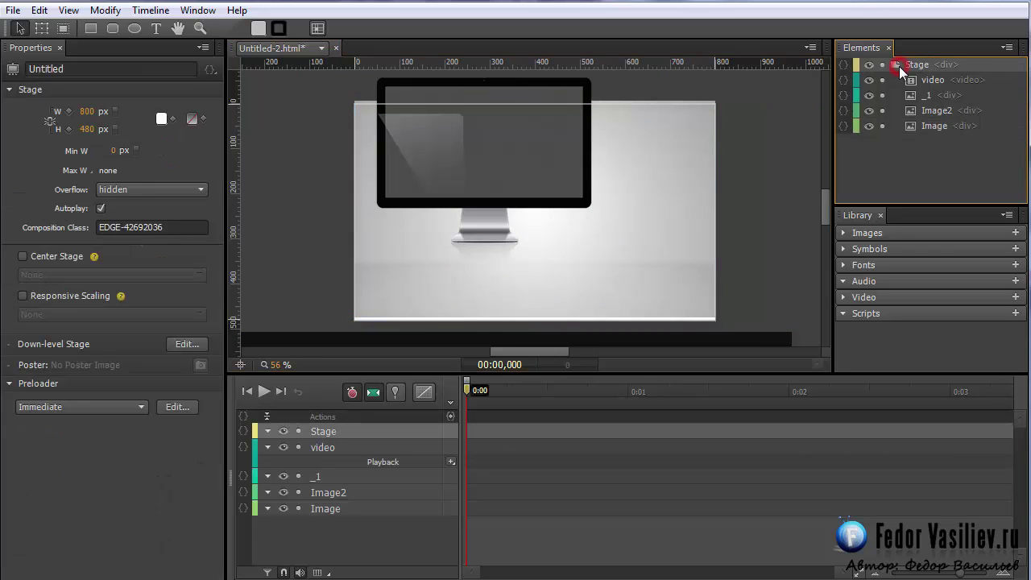
left_click(934, 125)
left_click(671, 257)
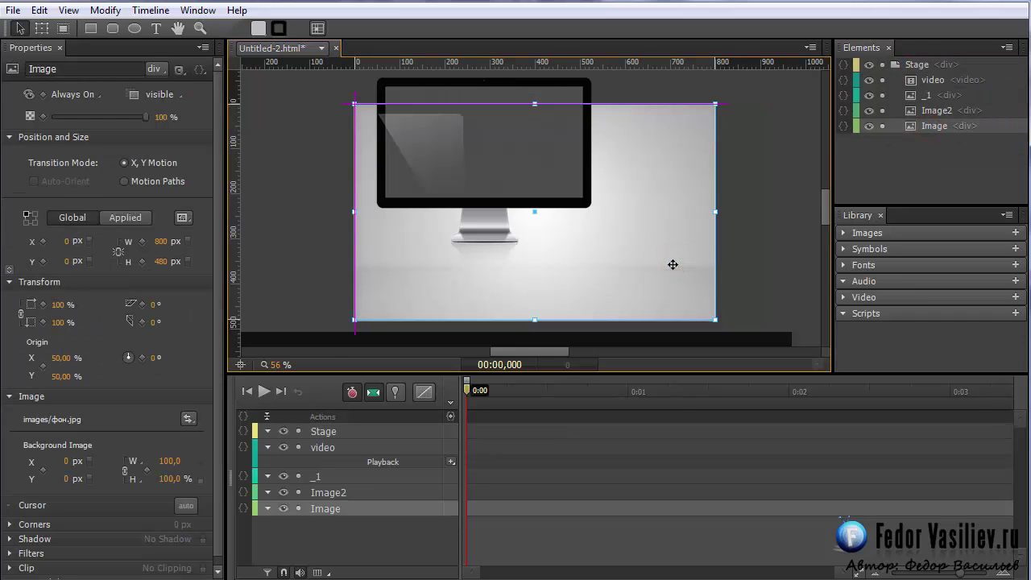
left_click_drag(673, 264, 672, 264)
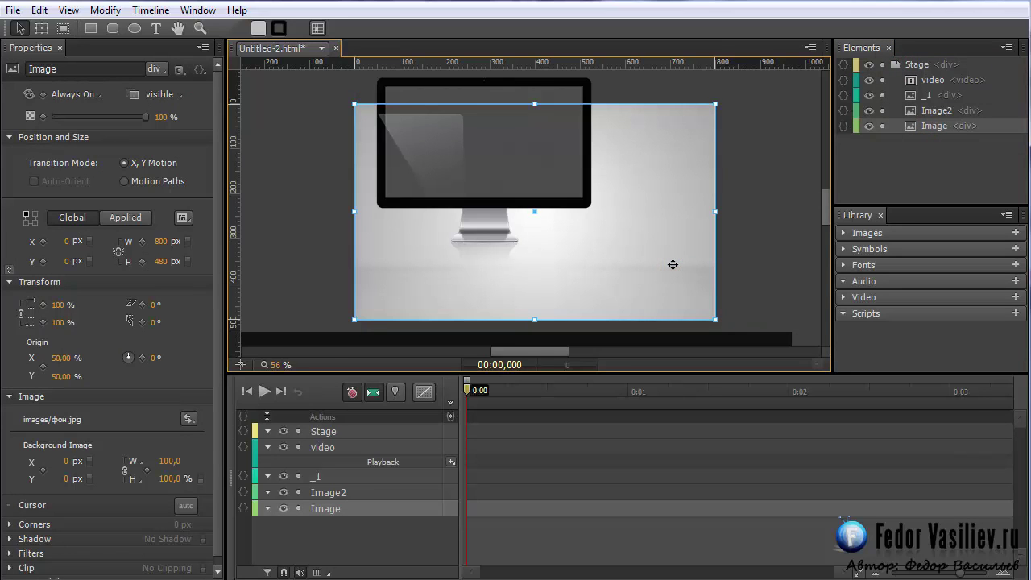
Align the monitor image with the stage origin and place the 1.png glare over the monitor's upper-right area at about X 277, Y 29 px.
left_click(934, 110)
left_click_drag(554, 172, 605, 225)
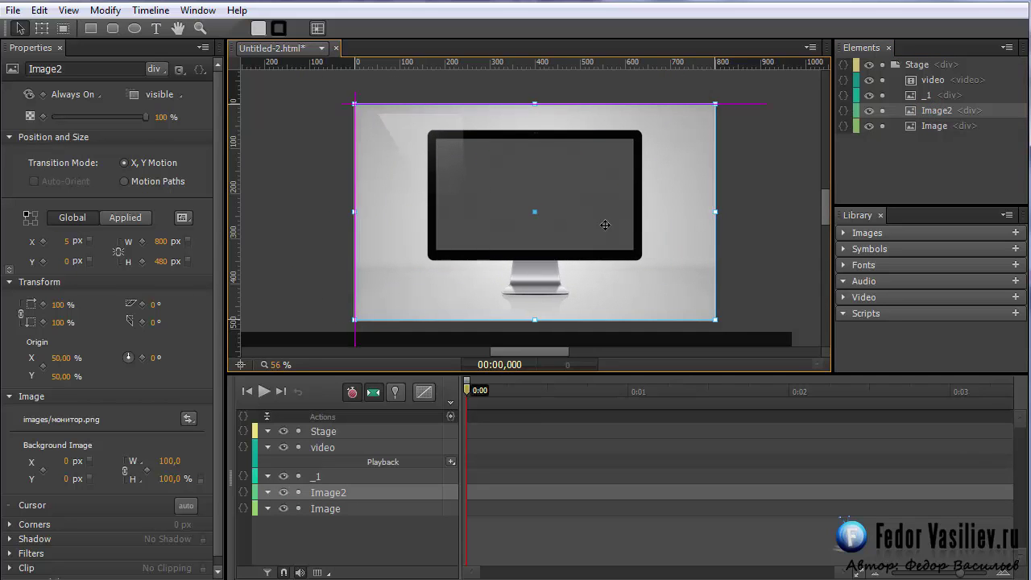
left_click(918, 95)
left_click_drag(361, 159, 540, 174)
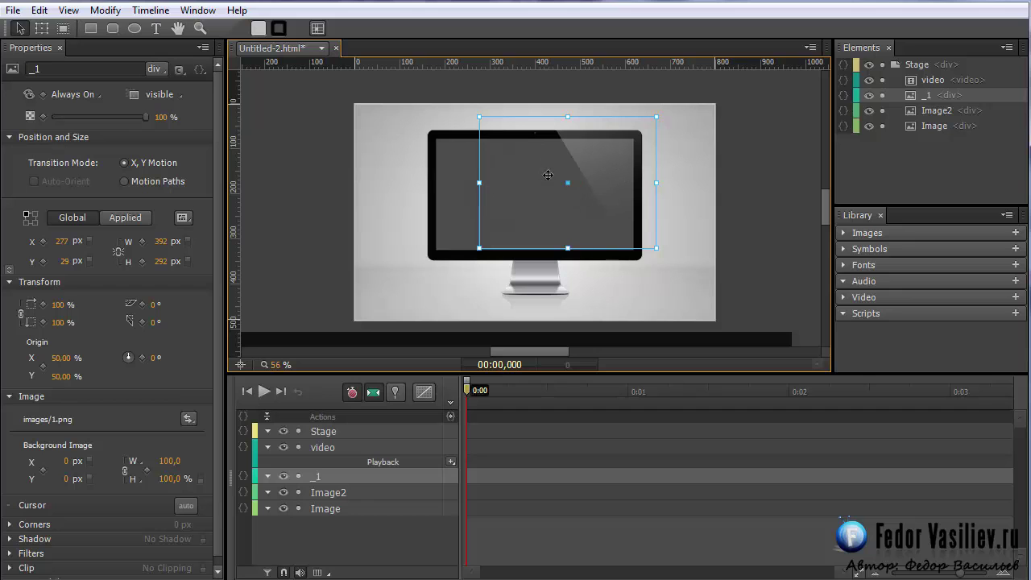
left_click(697, 254)
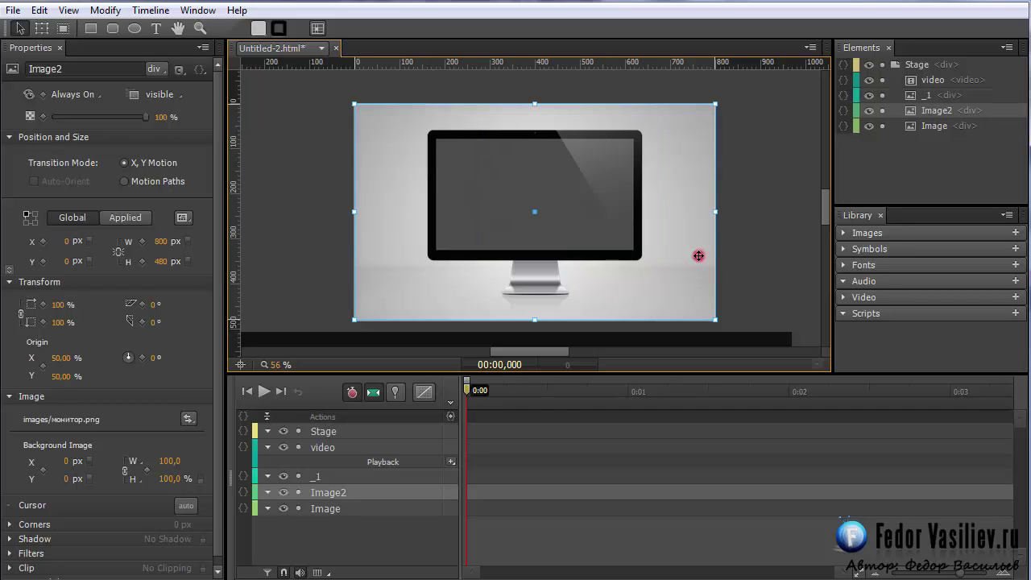
Scale the video down to about 436 × 245 px and position it over the monitor's screen at about X 183, Y 76 px.
left_click_drag(720, 340, 734, 72)
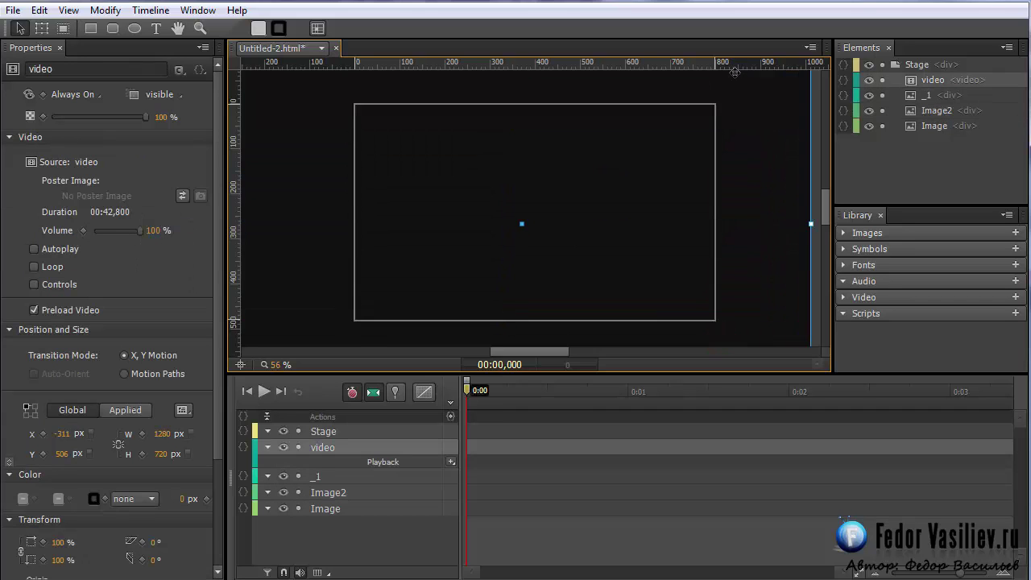
left_click_drag(325, 140, 361, 169)
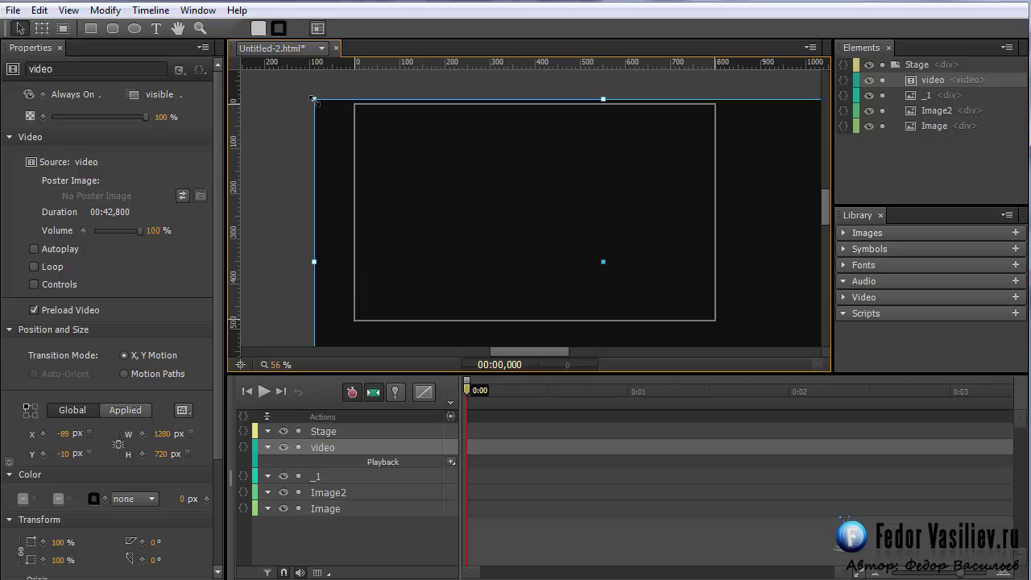
left_click_drag(321, 106, 597, 272)
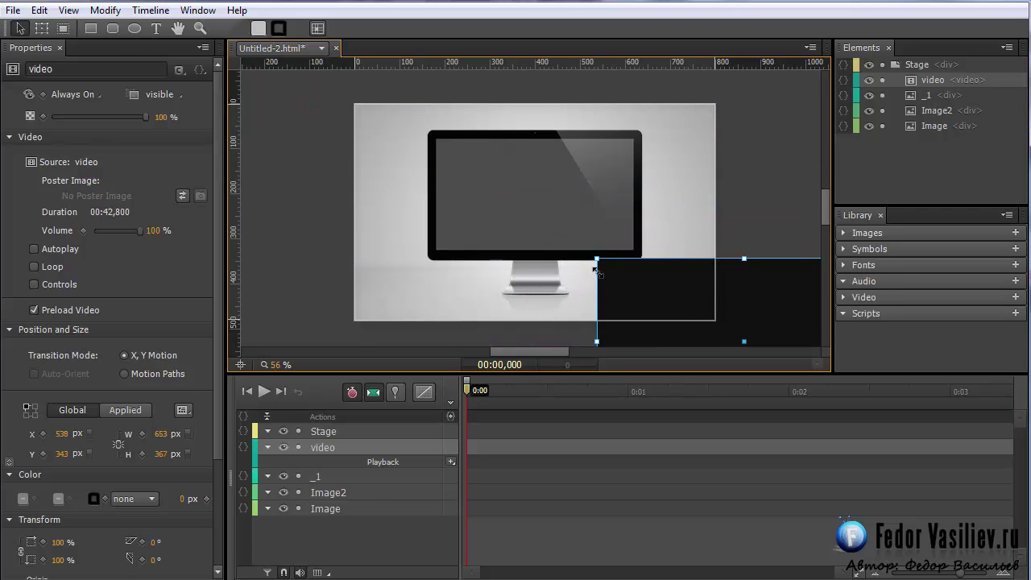
left_click_drag(752, 314, 501, 135)
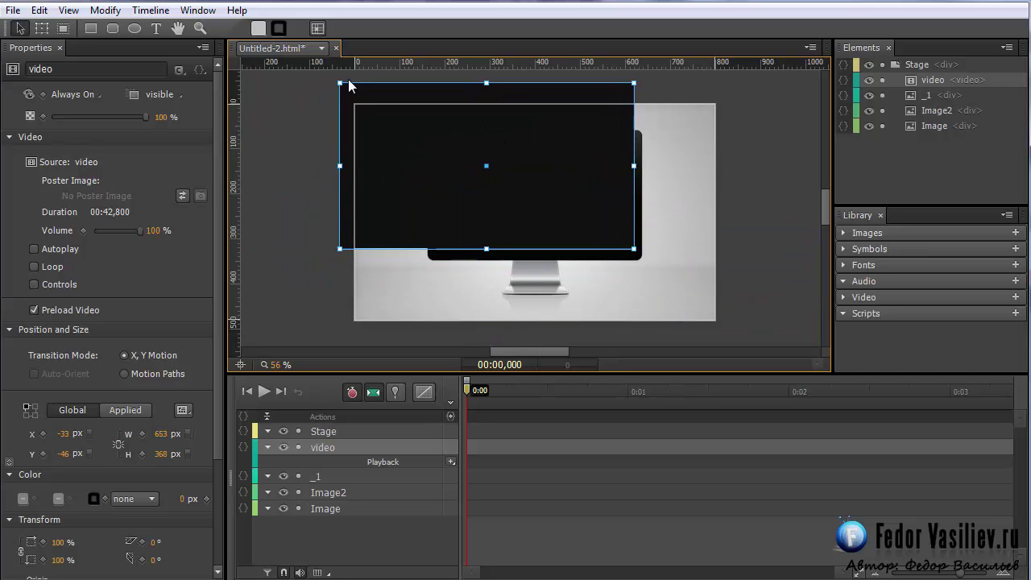
left_click_drag(339, 83, 435, 163)
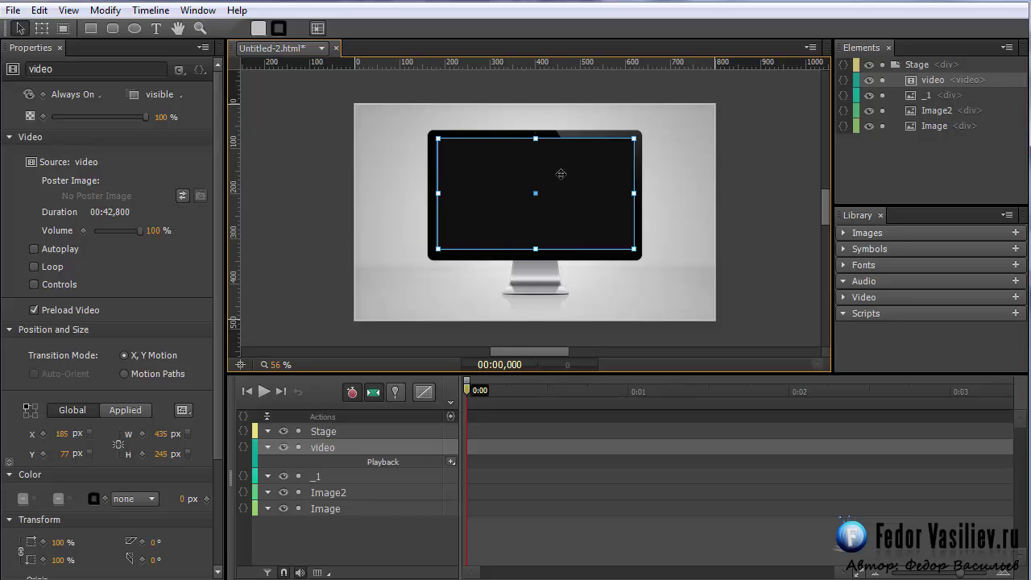
left_click_drag(530, 178, 516, 180)
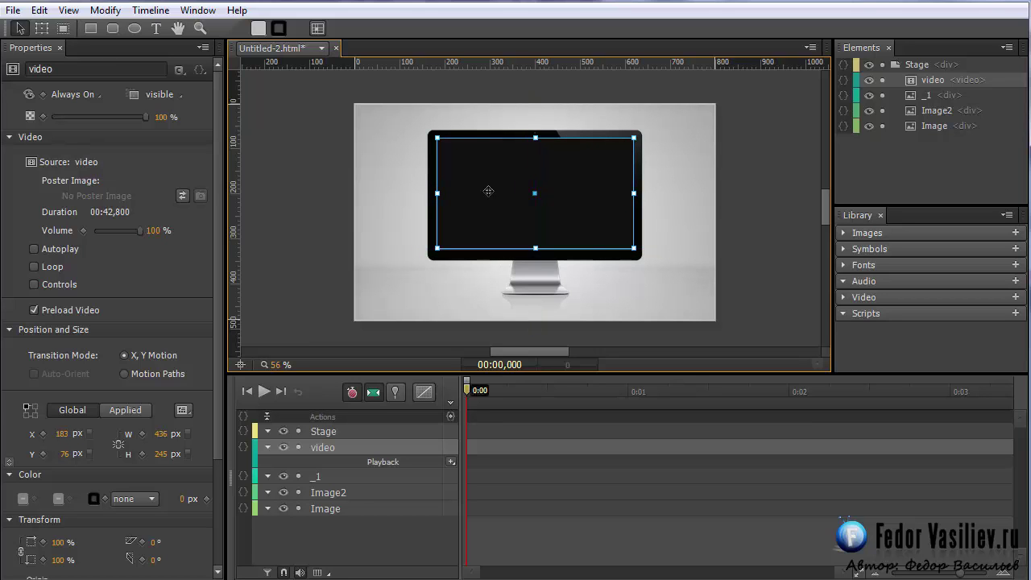
Fine-tune the video's left and bottom edges to fill the monitor's screen, with a width of about 440 px.
left_click(702, 218)
left_click_drag(274, 364, 306, 364)
left_click(467, 207)
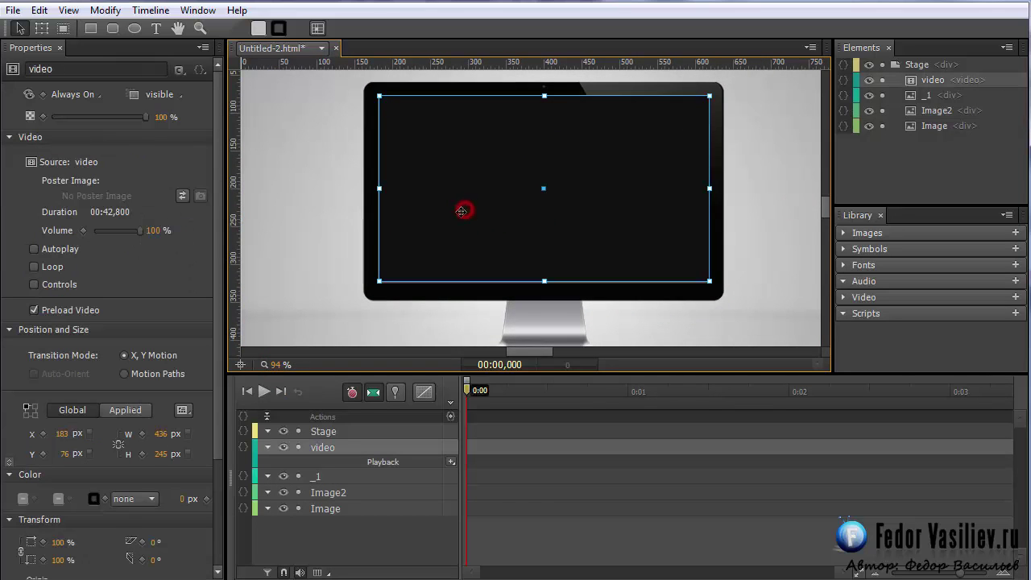
left_click(379, 189)
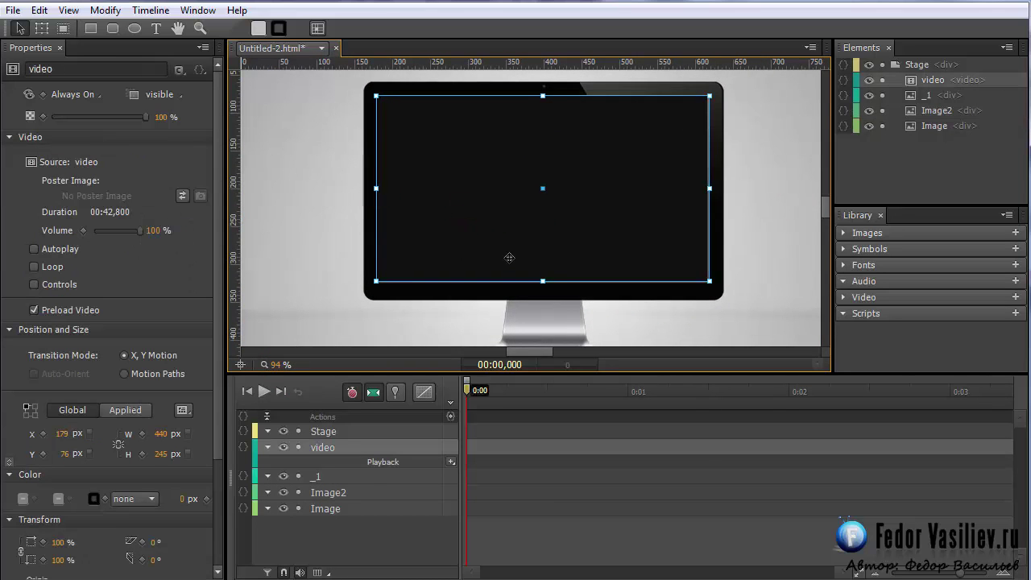
left_click(545, 283)
left_click(533, 250)
left_click_drag(543, 284, 543, 282)
left_click(545, 283)
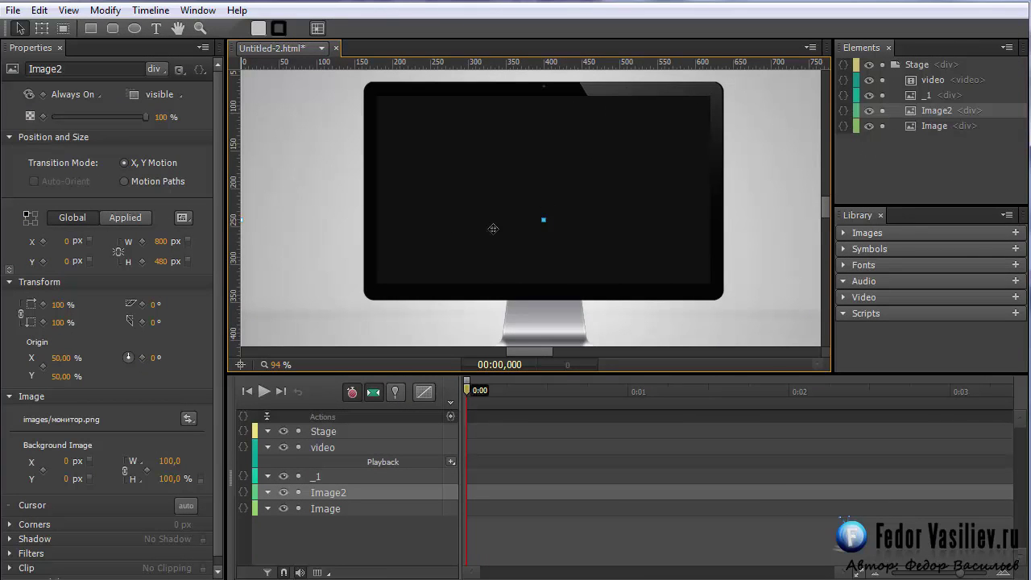
Move the glare element _1 above the video in the stacking order.
left_click(929, 95)
left_click_drag(929, 95, 930, 76)
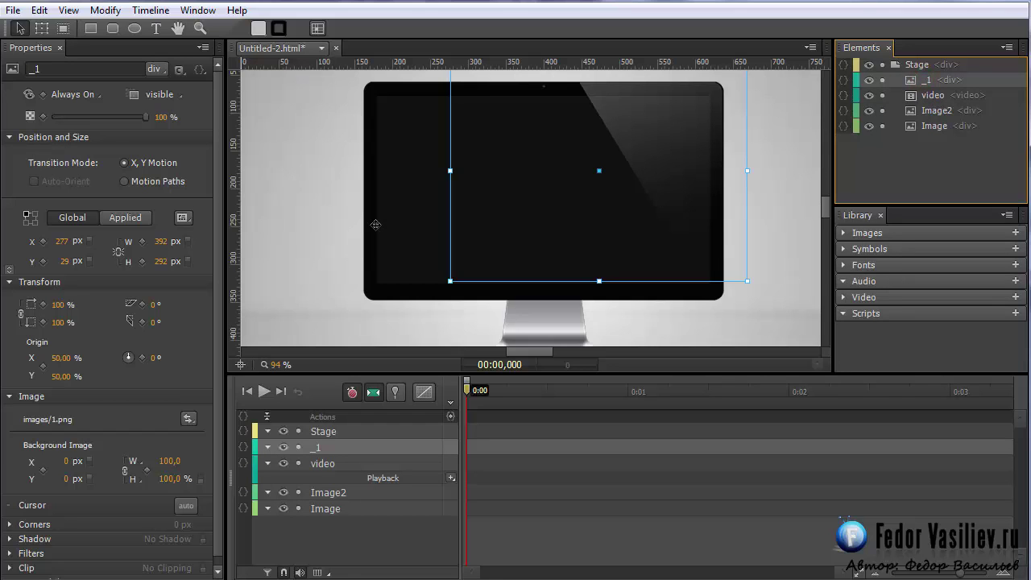
Try the video element's volume adjustment and enable its playback controls.
left_click(934, 96)
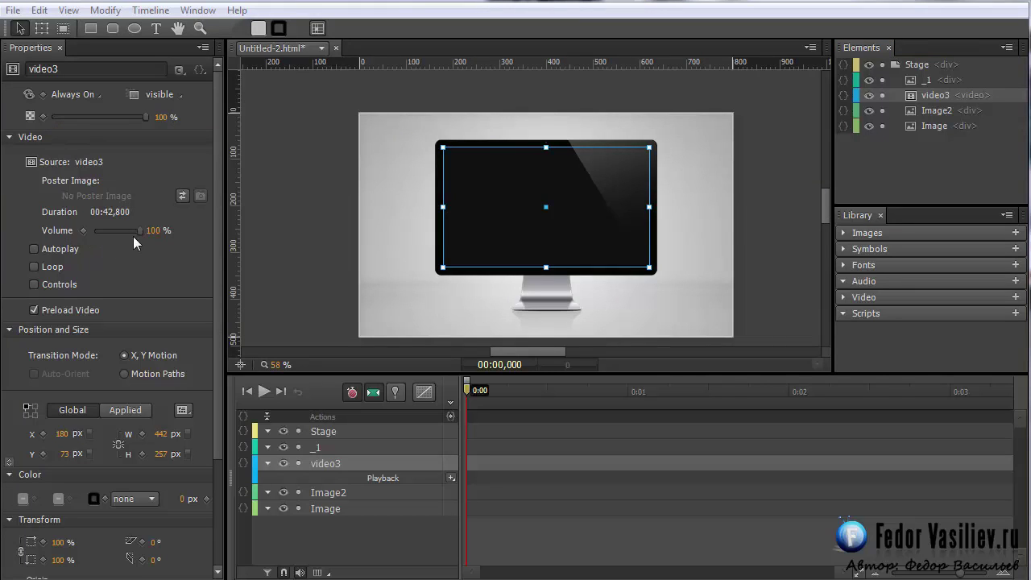
left_click_drag(140, 231, 124, 233)
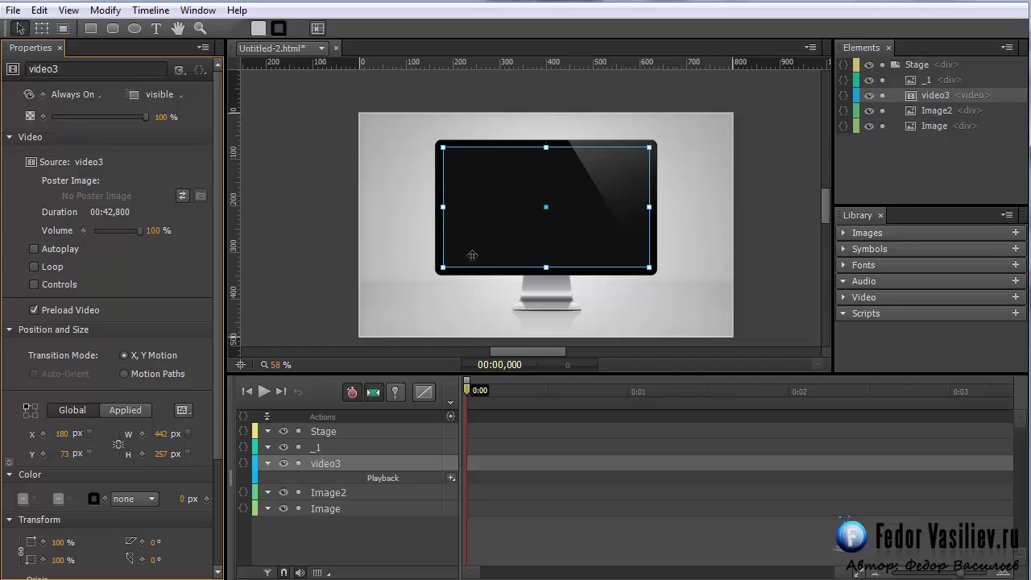
left_click(34, 284)
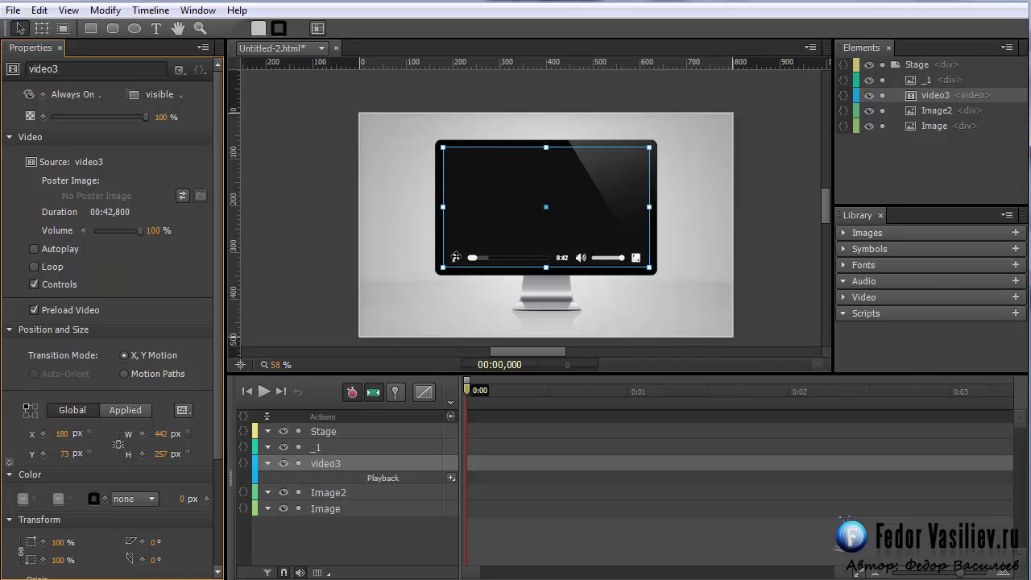
Preview the composition in the browser, play the video and try its playback controls, and return to Edge Animate.
key("ctrl+Return")
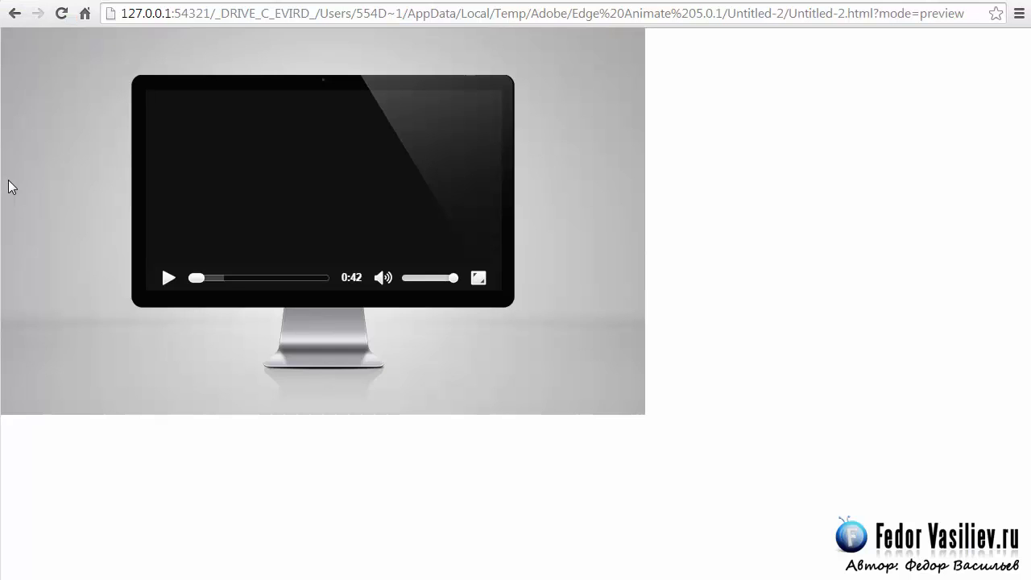
left_click(169, 278)
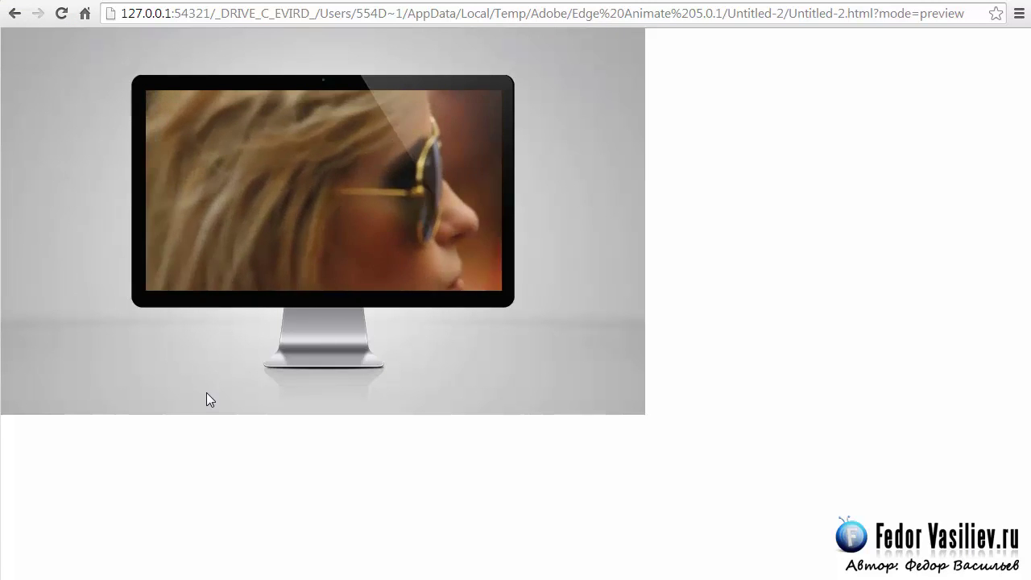
mouse_move(218, 238)
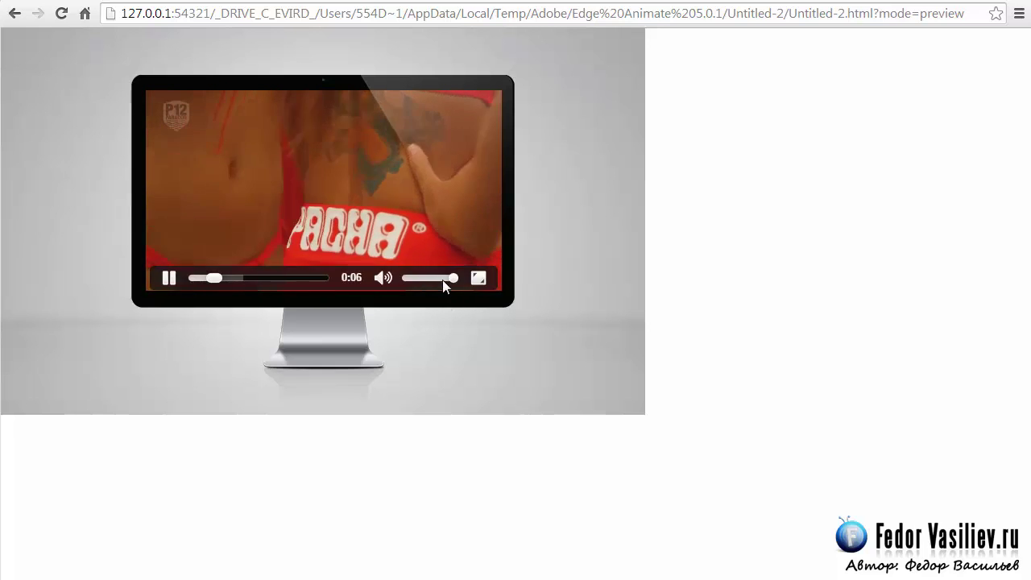
mouse_move(224, 270)
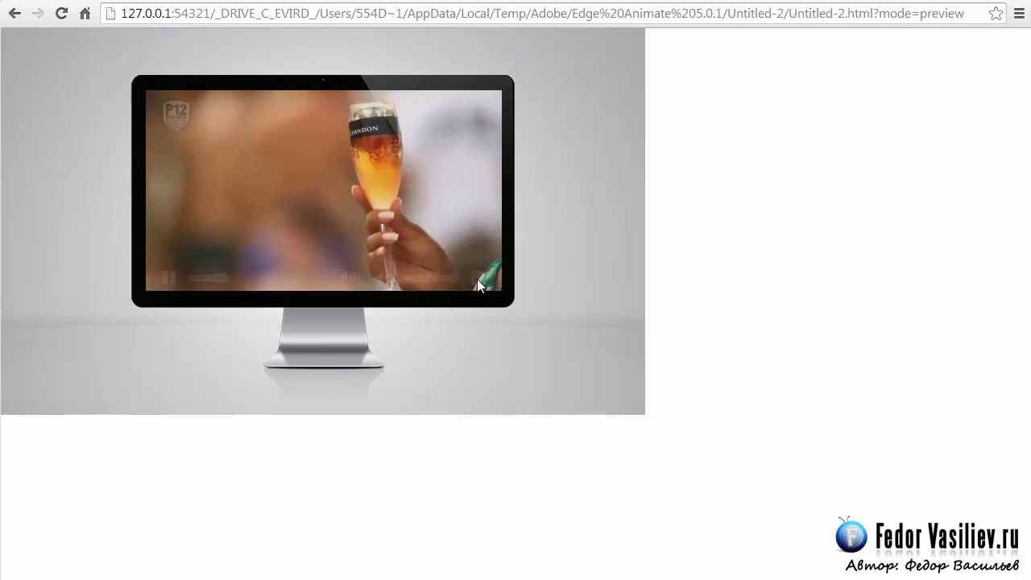
mouse_move(362, 314)
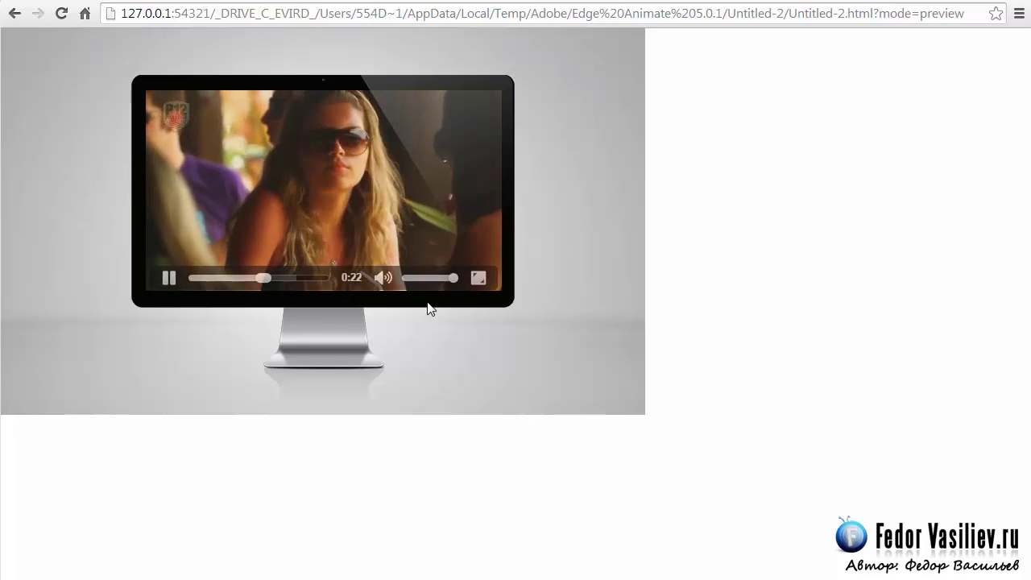
left_click(424, 277)
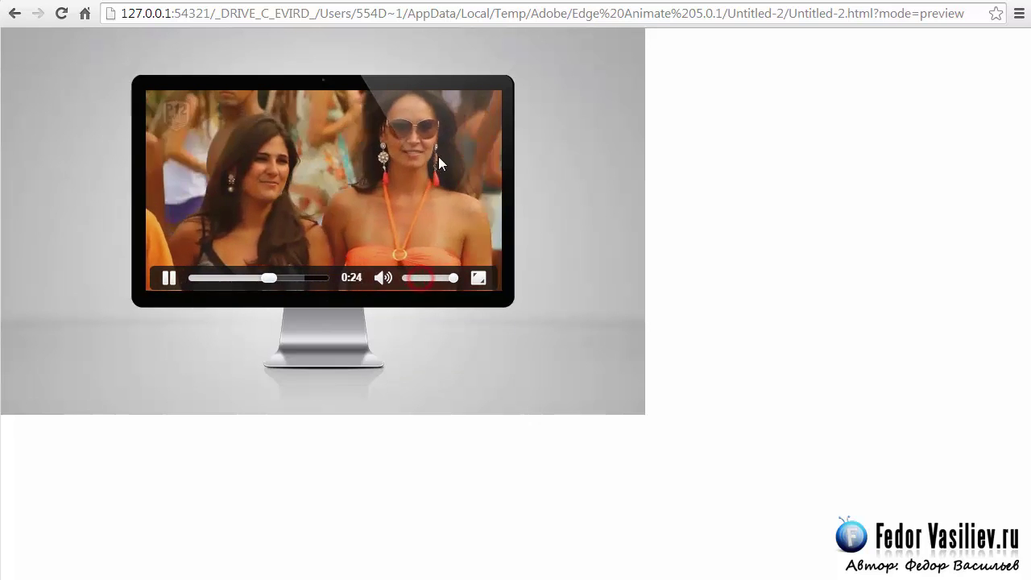
key("alt+Tab")
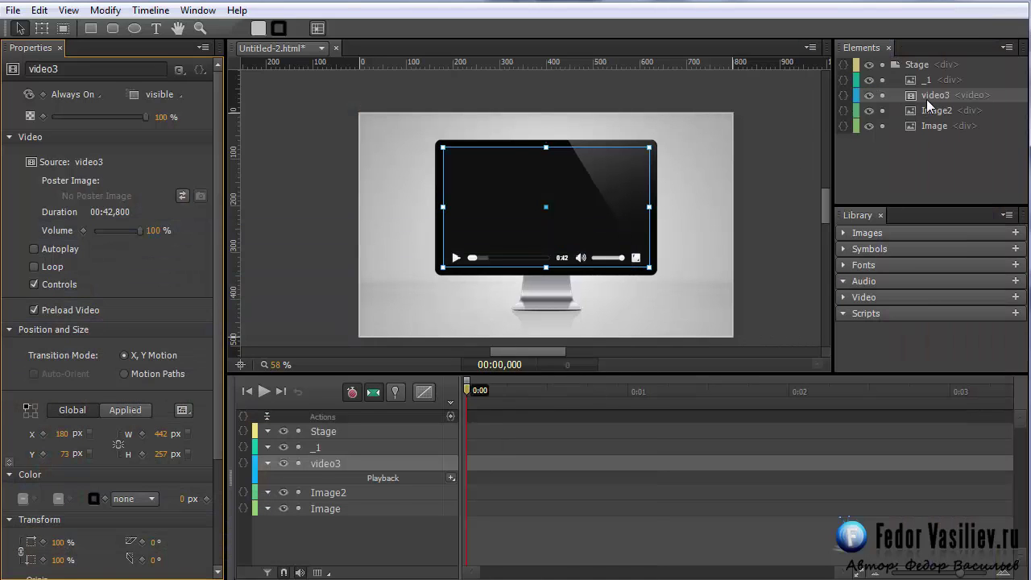
Clip the bottom edge of the glare element _1 to about 266 px so it stays clear of the video controls.
left_click(914, 80)
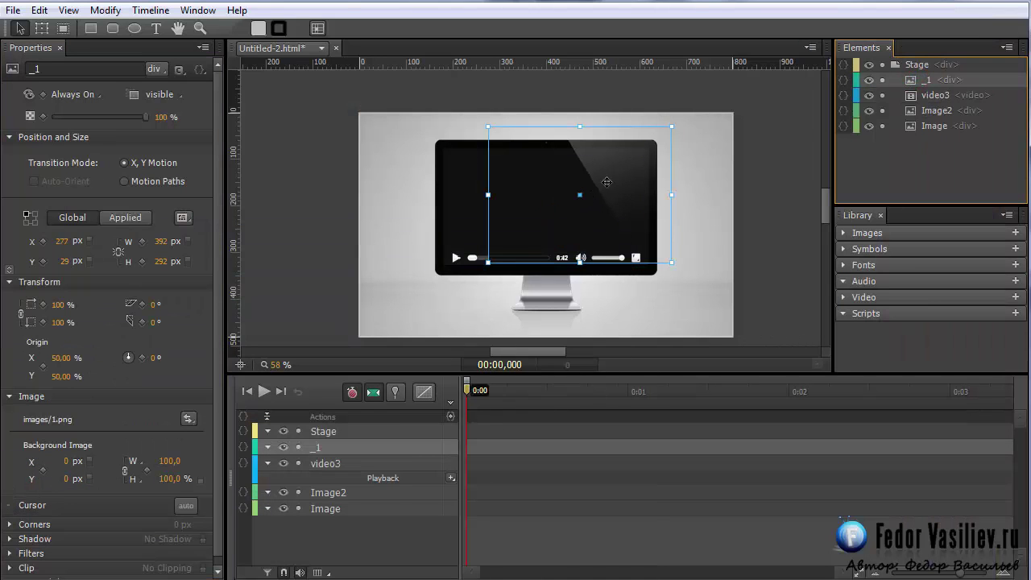
left_click(868, 80)
left_click(868, 79)
left_click(64, 29)
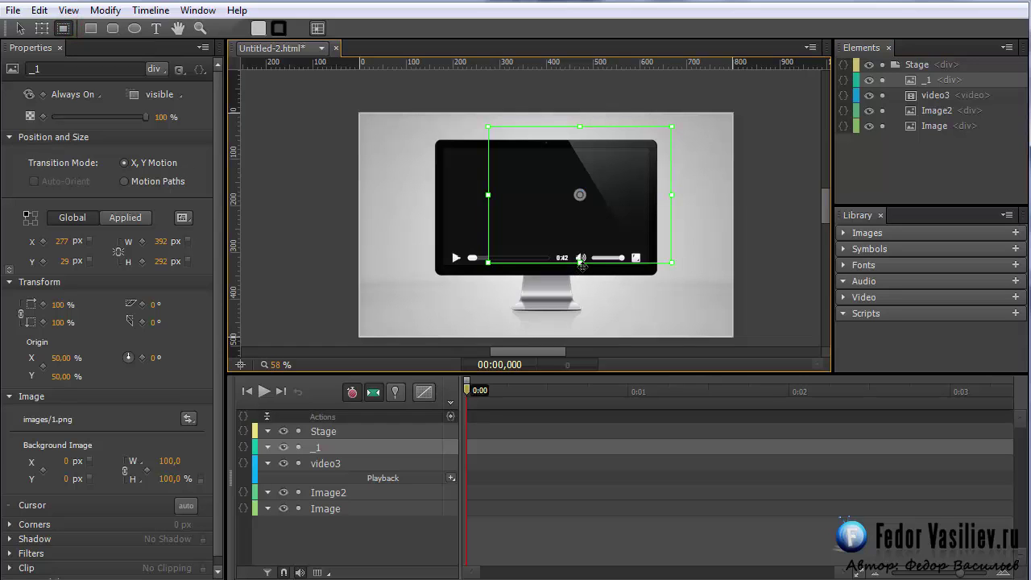
left_click_drag(580, 262, 580, 248)
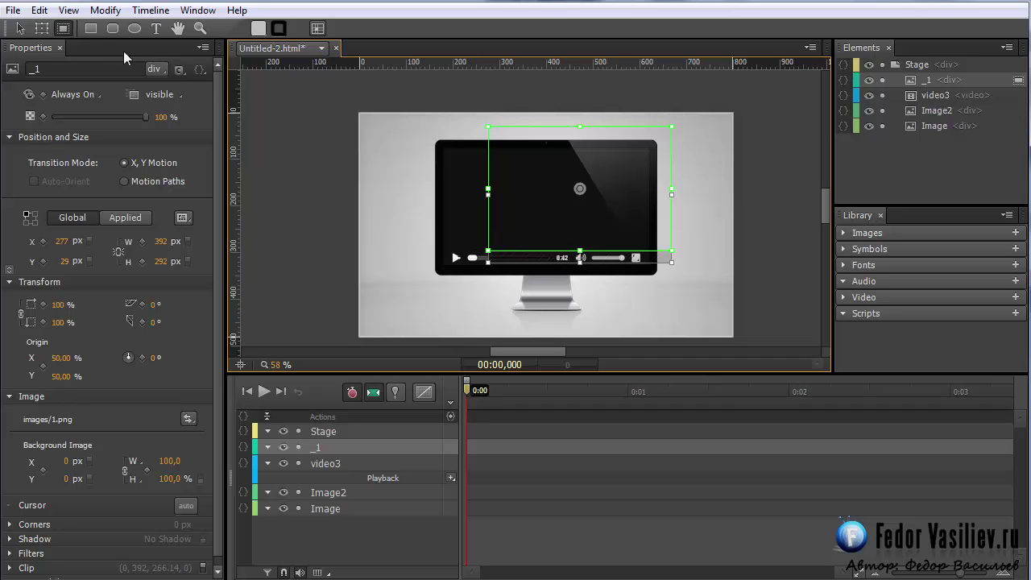
Preview the composition in the browser, try the video's play, sound and full-screen controls, and return to Edge Animate.
key("ctrl+Return")
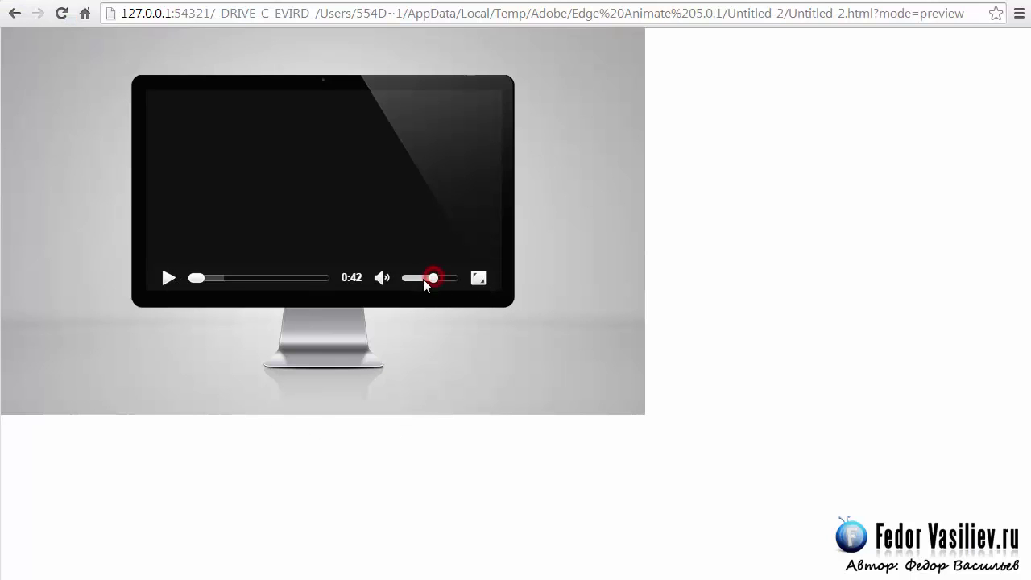
left_click(167, 290)
left_click(381, 277)
left_click(381, 278)
left_click(478, 278)
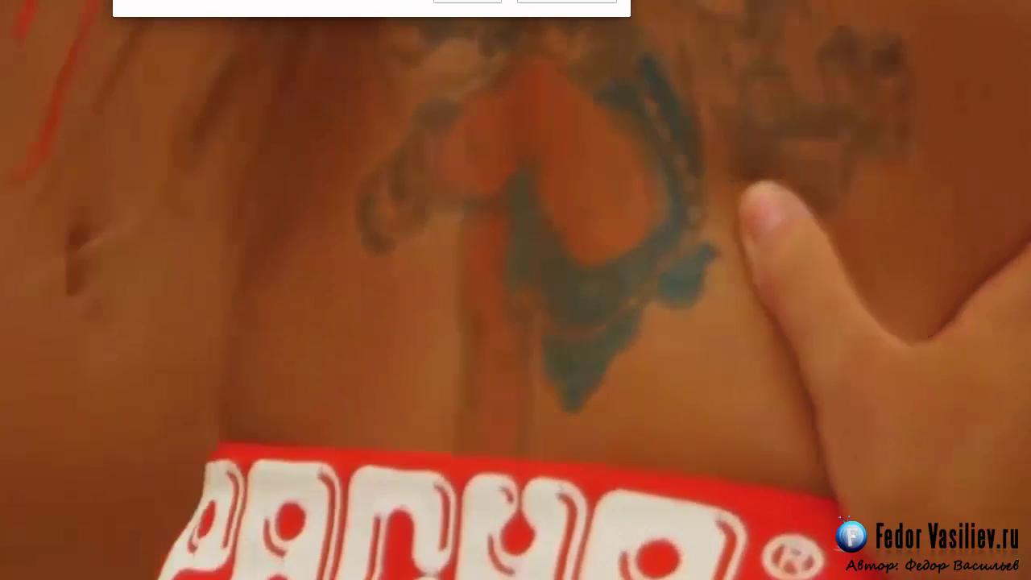
key("Escape")
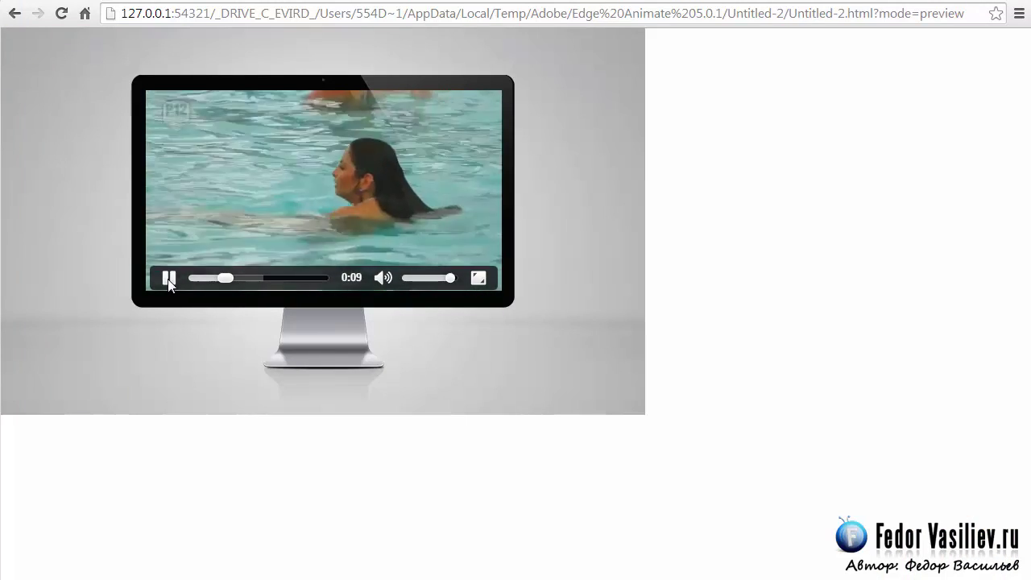
left_click(168, 279)
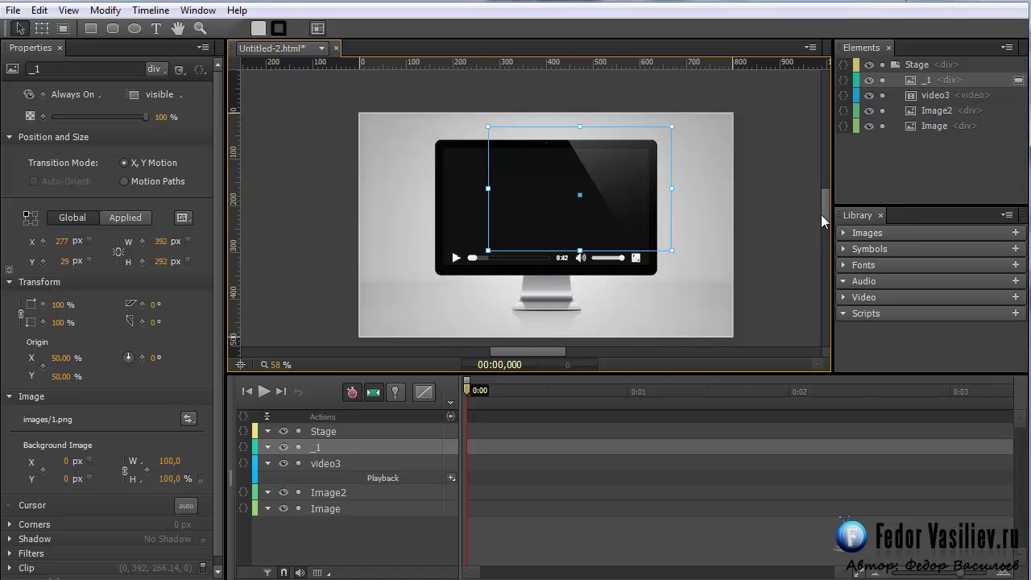
Group the elements Image2, video3 and _1 into one DIV.
scroll(823, 215, "down", 1)
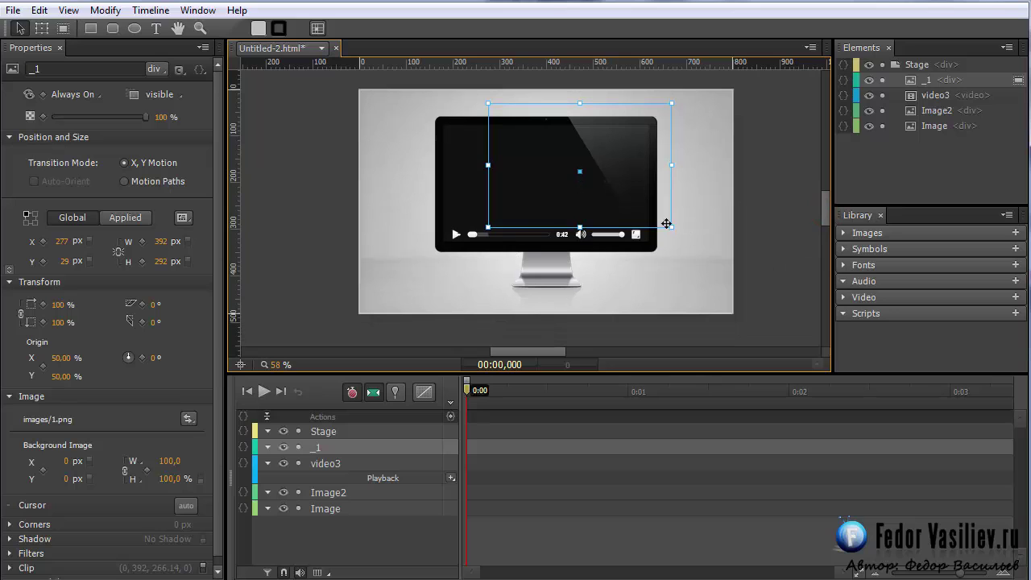
scroll(827, 221, "up", 1)
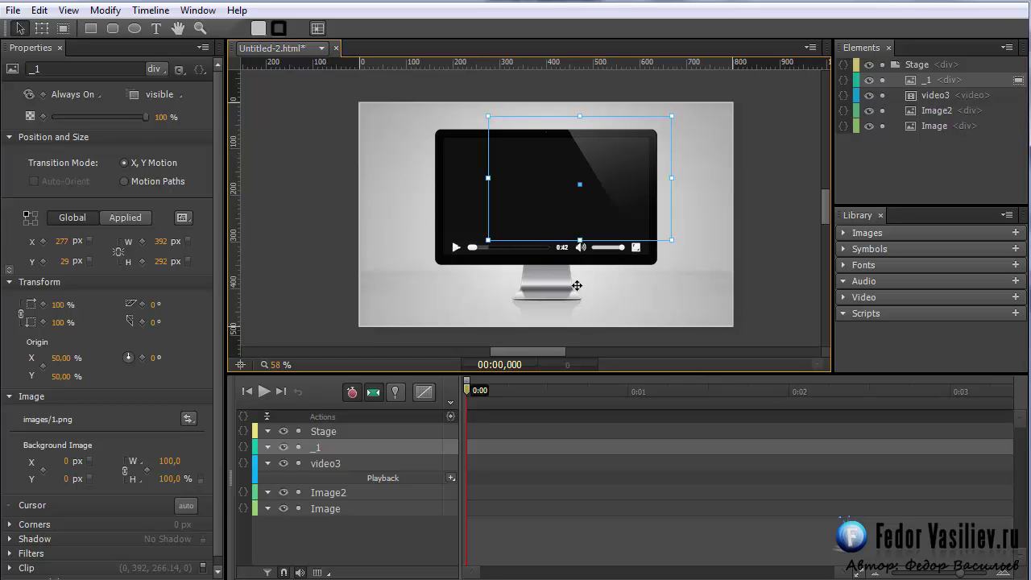
left_click(926, 110)
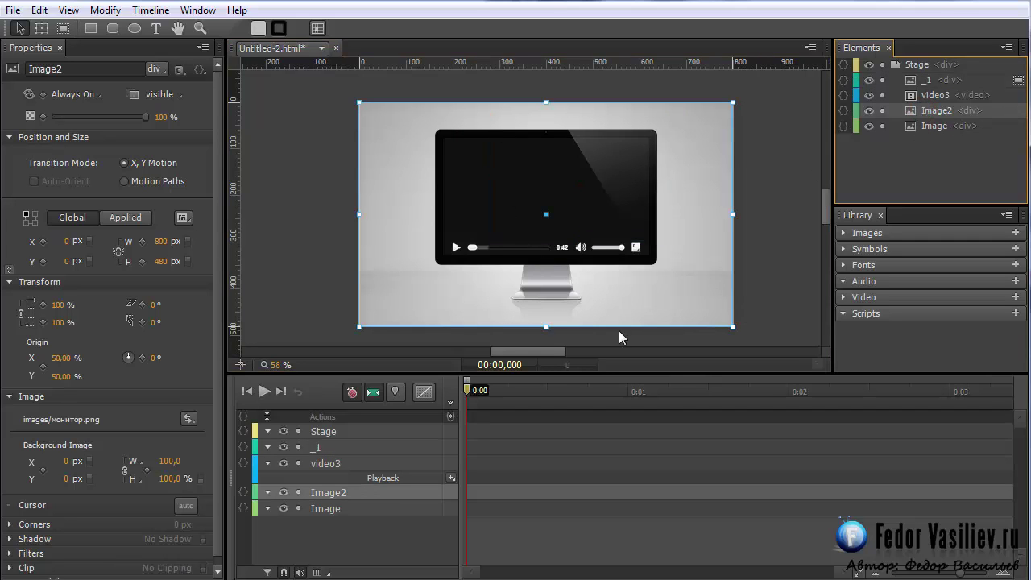
left_click(929, 96, "ctrl")
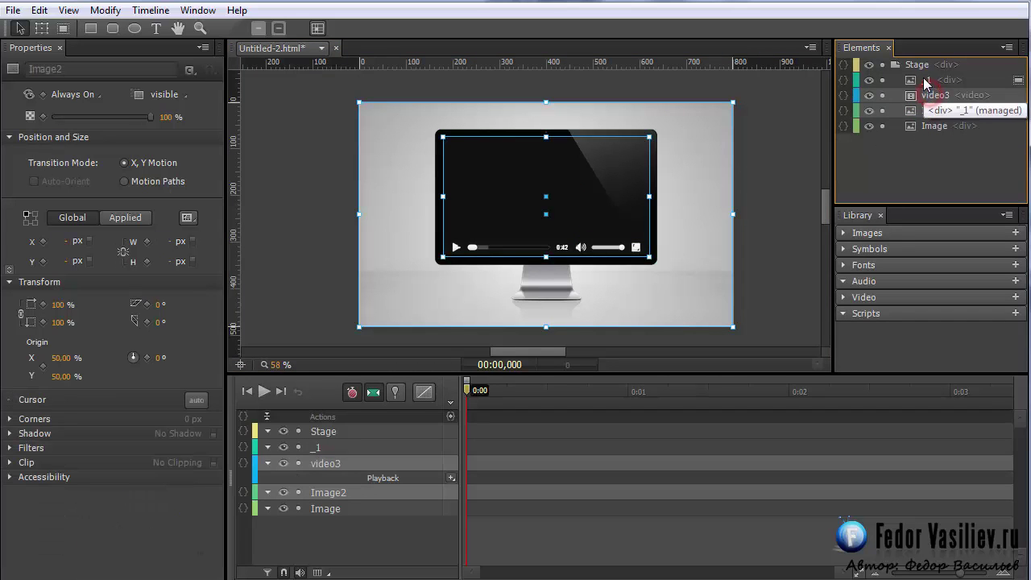
left_click(926, 79, "ctrl")
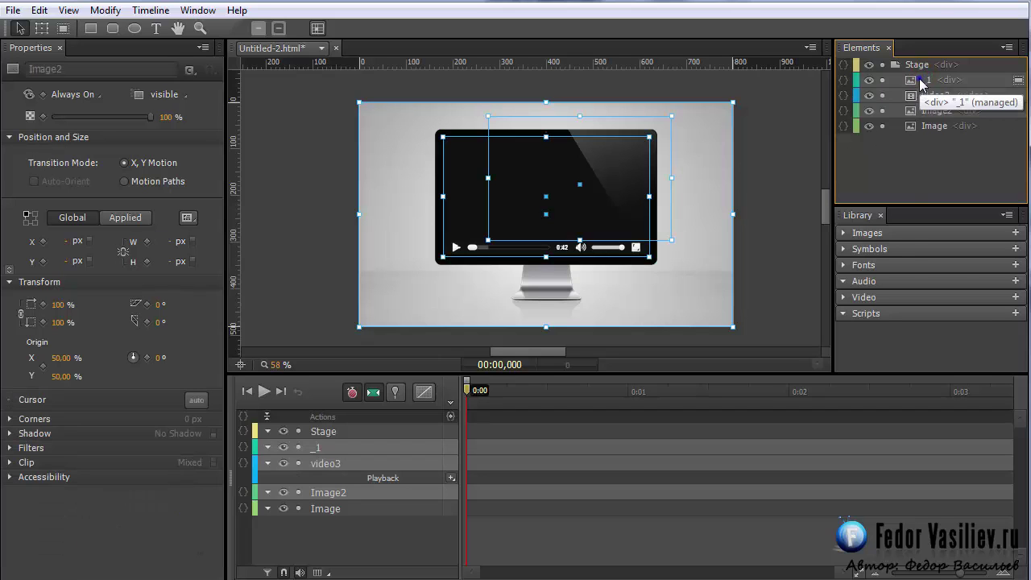
right_click(919, 80)
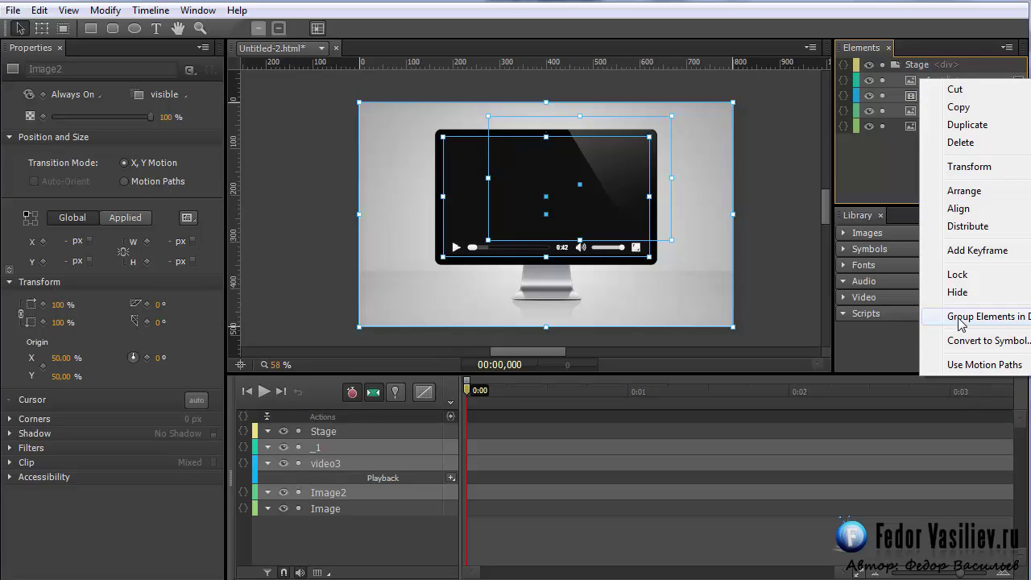
left_click(928, 318)
left_click(896, 80)
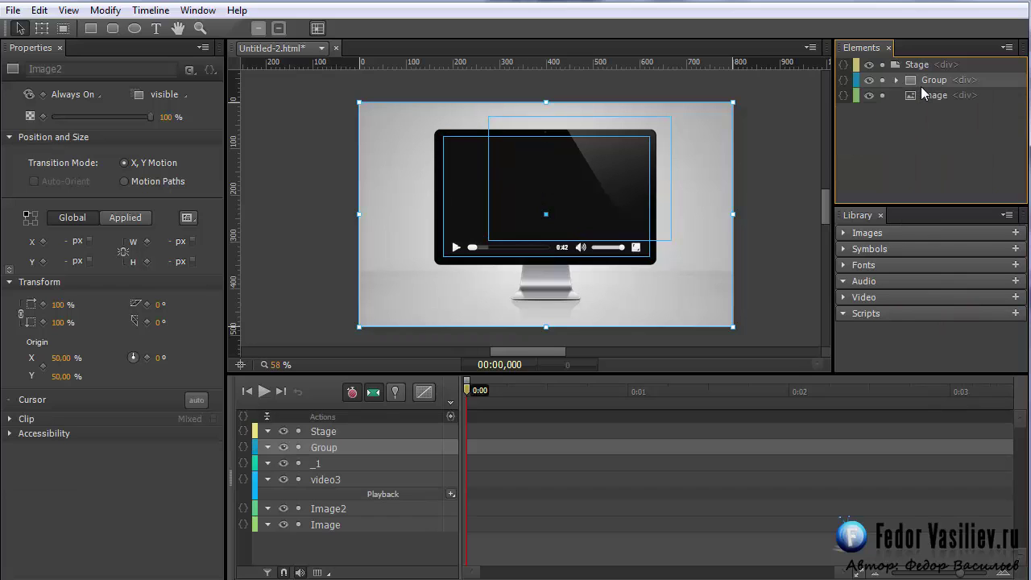
Animate the group sliding in from X -650 px at 0:00 to 0 px at 0:01.5, and play the timeline.
left_click(468, 393)
left_click_drag(467, 394, 705, 400)
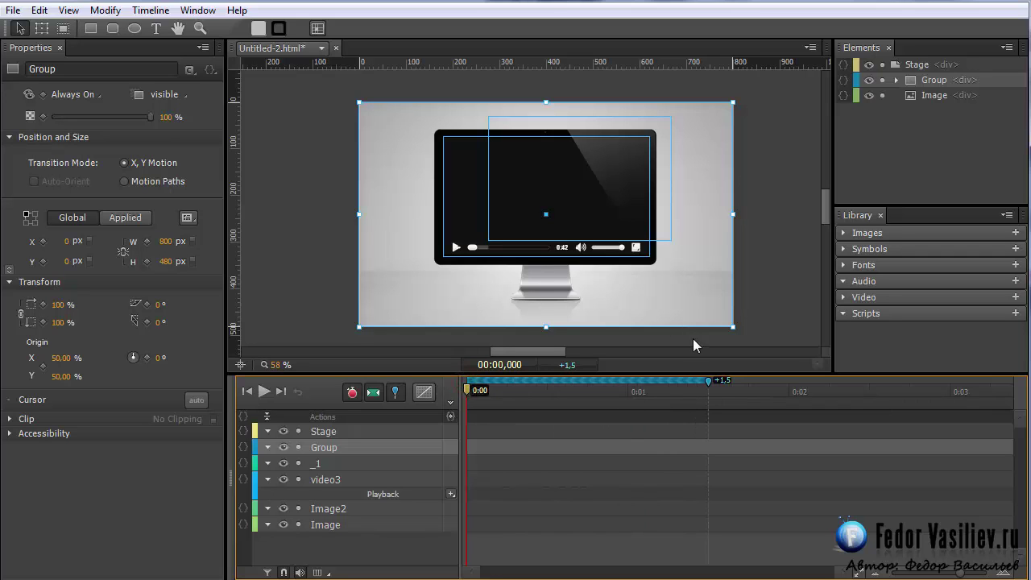
key("shift+Left")
key("shift+Left")
key("shift+Left")
key("shift+Left")
key("shift+Left")
key("shift+Left")
key("shift+Left")
key("shift+Left")
key("shift+Left")
key("shift+Left")
key("shift+Left")
key("shift+Left")
key("shift+Left")
key("shift+Left")
key("shift+Left")
key("shift+Left")
key("shift+Left")
key("shift+Left")
key("shift+Left")
key("shift+Left")
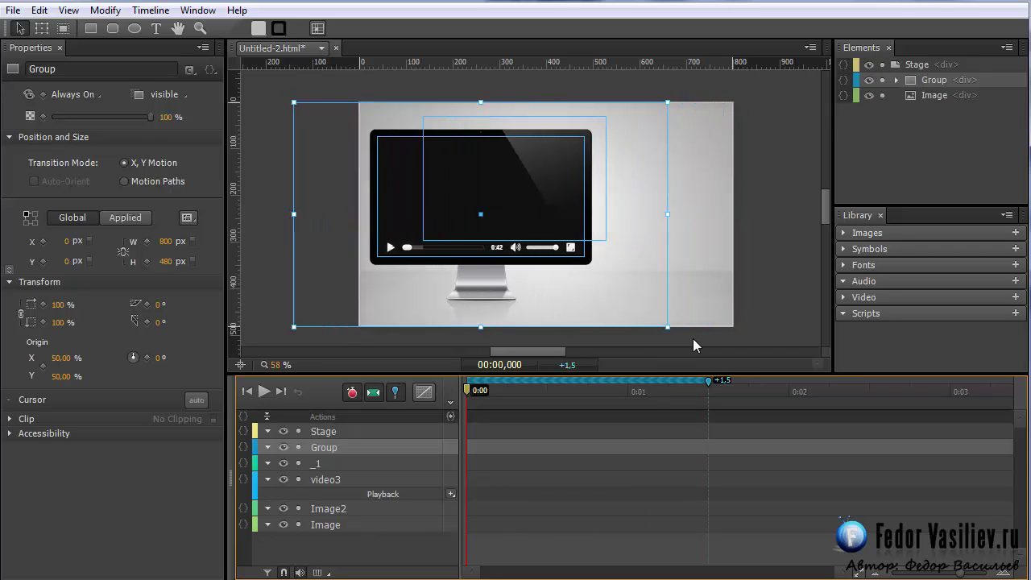
key("shift+Left")
key("shift+Left")
key("shift+Left")
key("shift+Left")
key("shift+Left")
key("shift+Left")
key("shift+Left")
key("shift+Left")
key("shift+Left")
key("shift+Left")
key("shift+Left")
key("shift+Left")
key("shift+Left")
key("shift+Left")
key("shift+Left")
key("shift+Left")
key("shift+Left")
key("shift+Left")
key("shift+Left")
key("shift+Left")
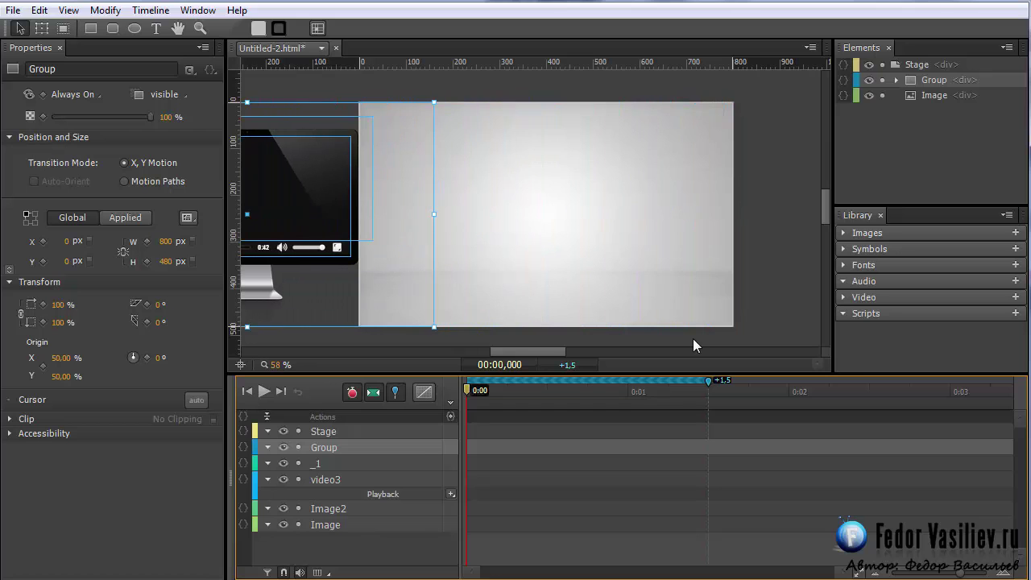
left_click(395, 391)
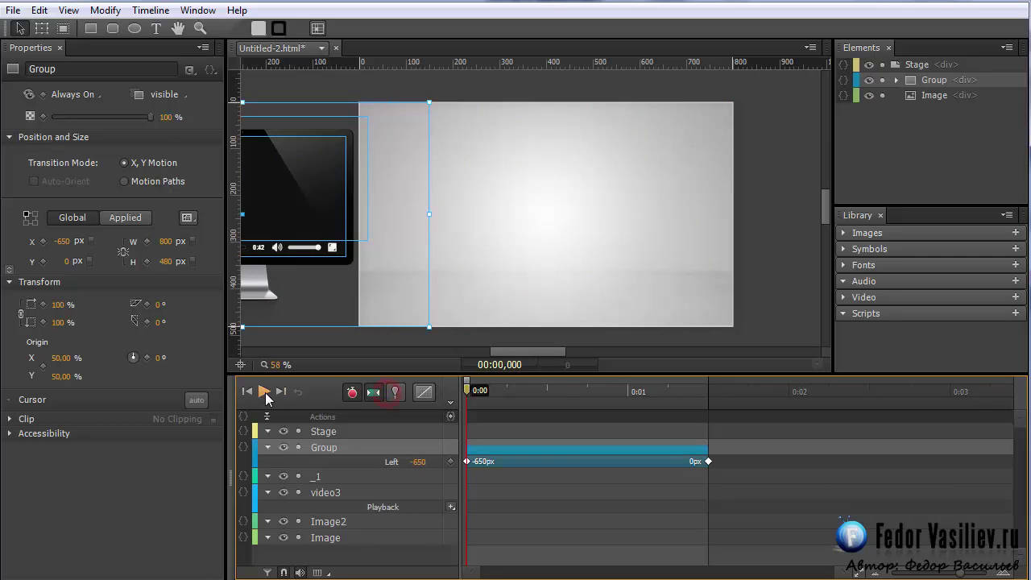
left_click(264, 391)
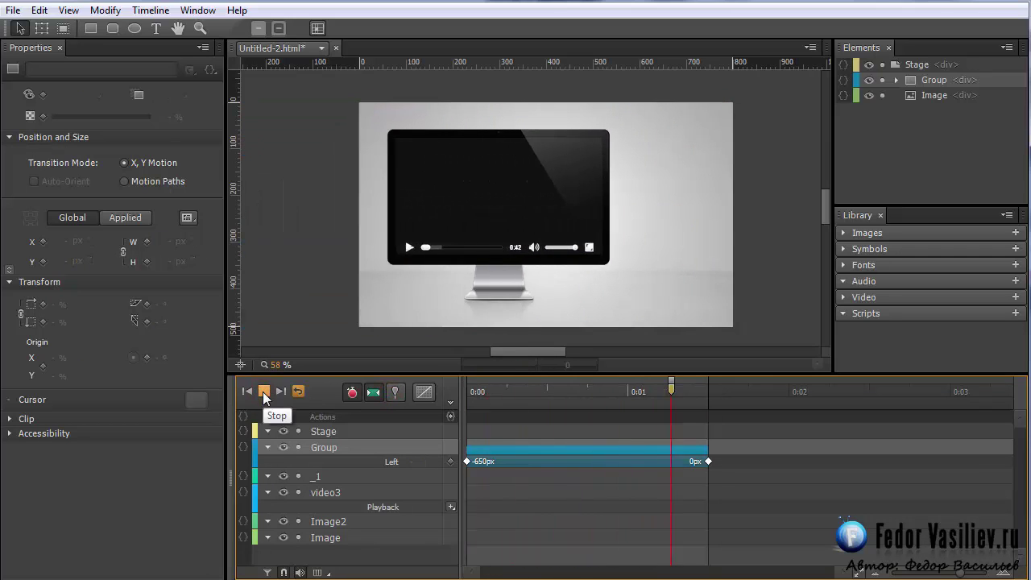
Try Ease In Elastic easing on the group's slide-in transition and play the timeline.
left_click(603, 449)
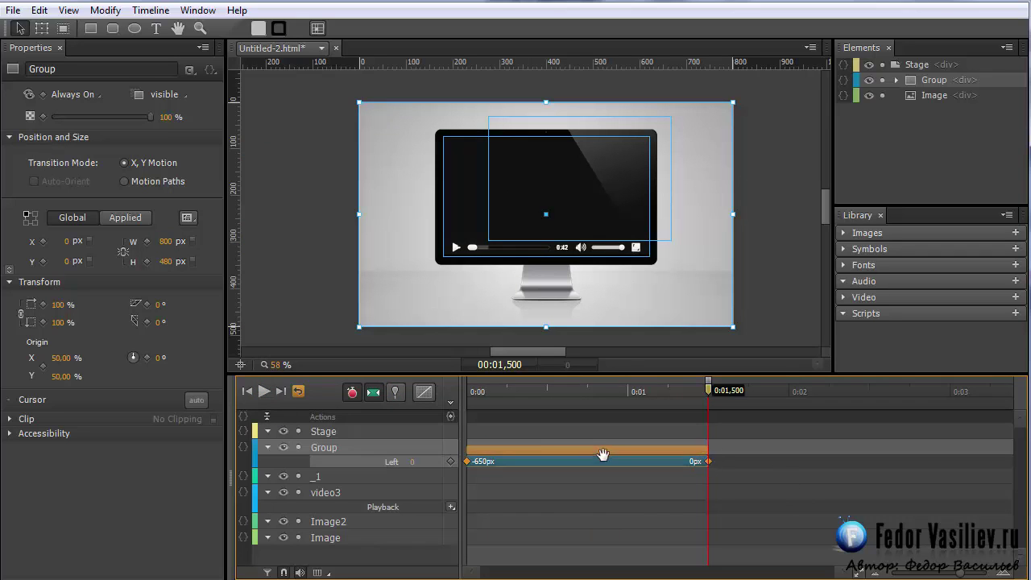
left_click(424, 392)
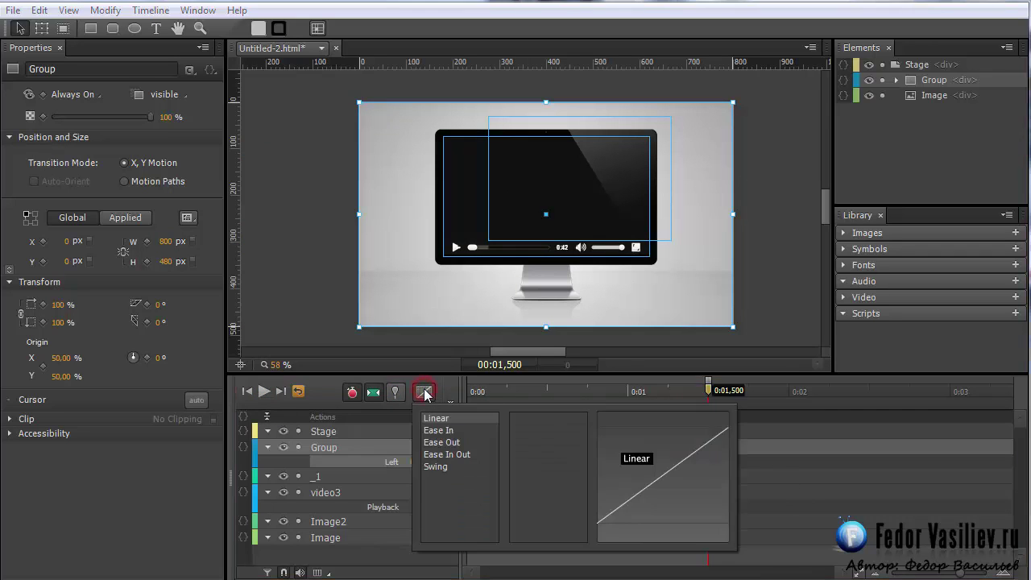
left_click(439, 430)
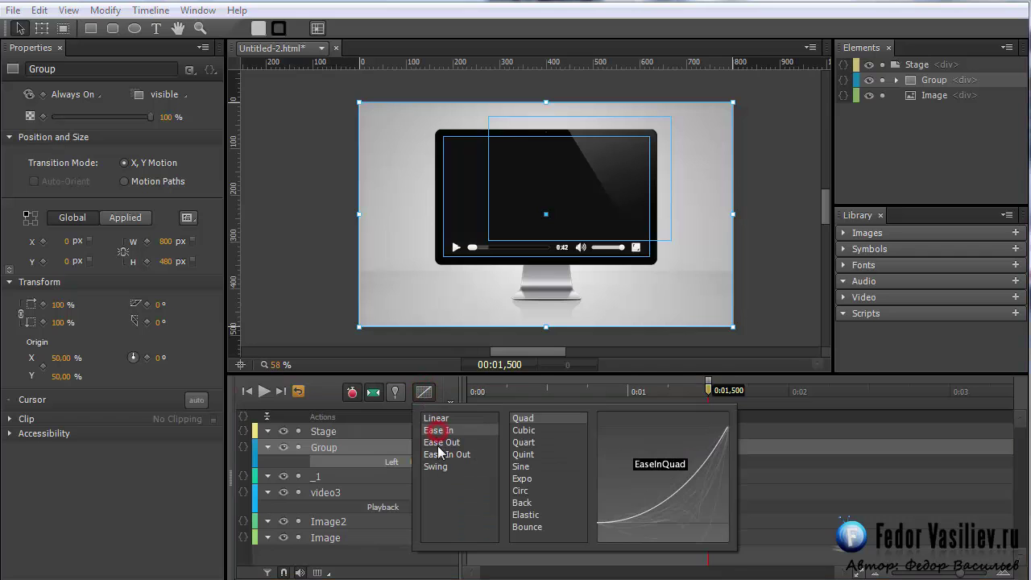
left_click(516, 513)
left_click(261, 392)
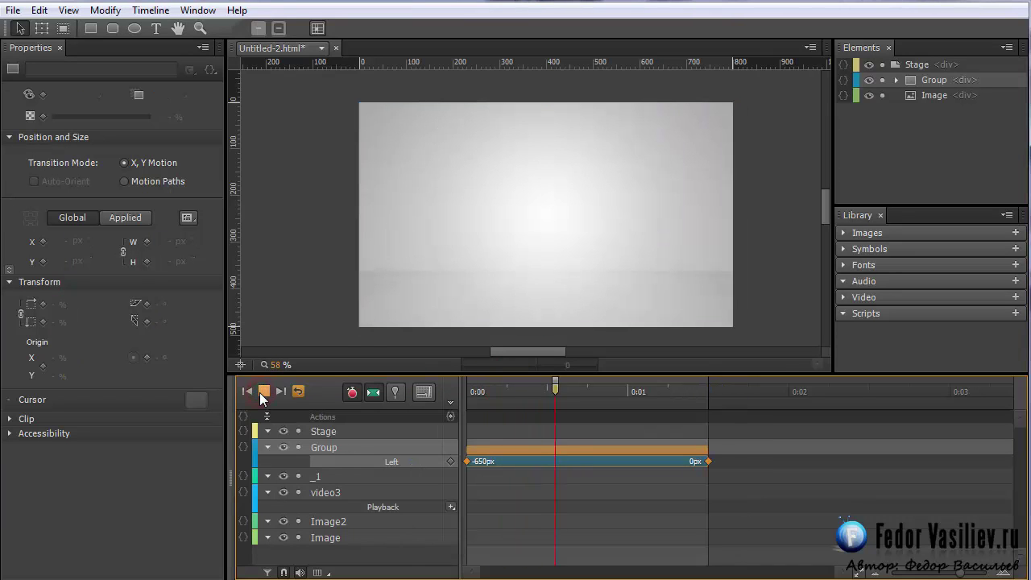
Set the group's slide-in easing to Ease Out Elastic, play the animation and return the playhead to 0:01.5.
left_click(424, 392)
left_click(452, 443)
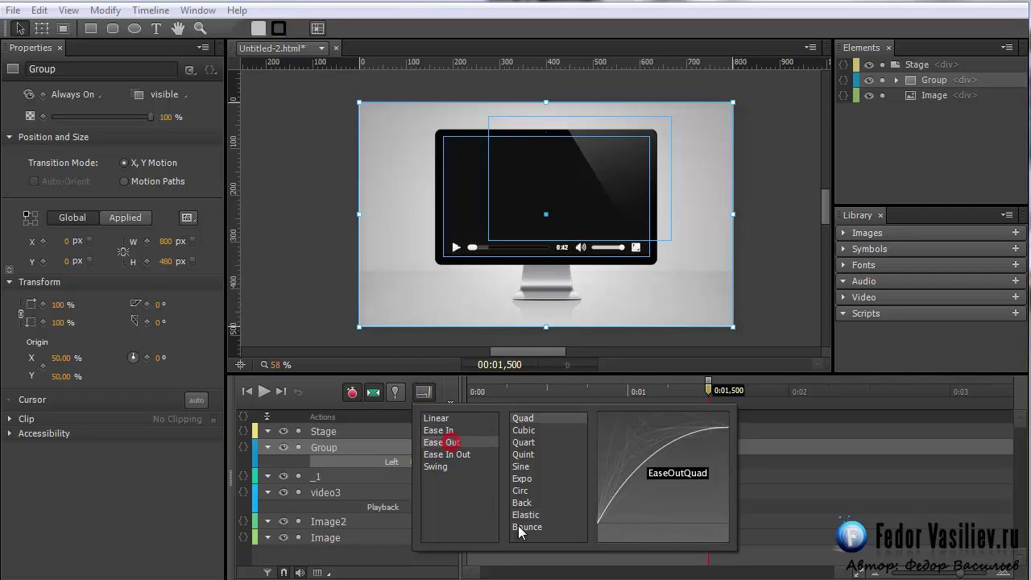
left_click(525, 514)
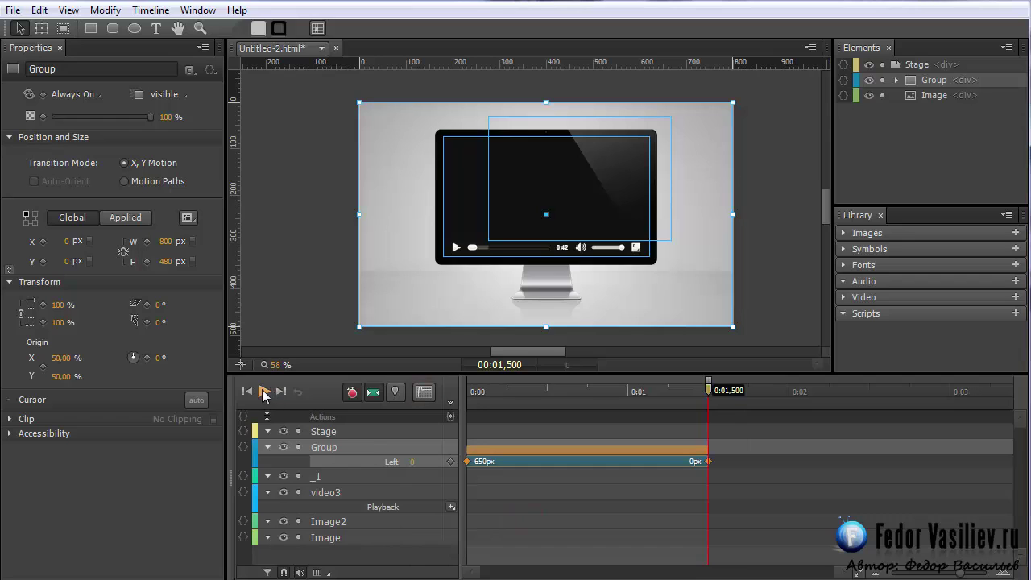
left_click(263, 391)
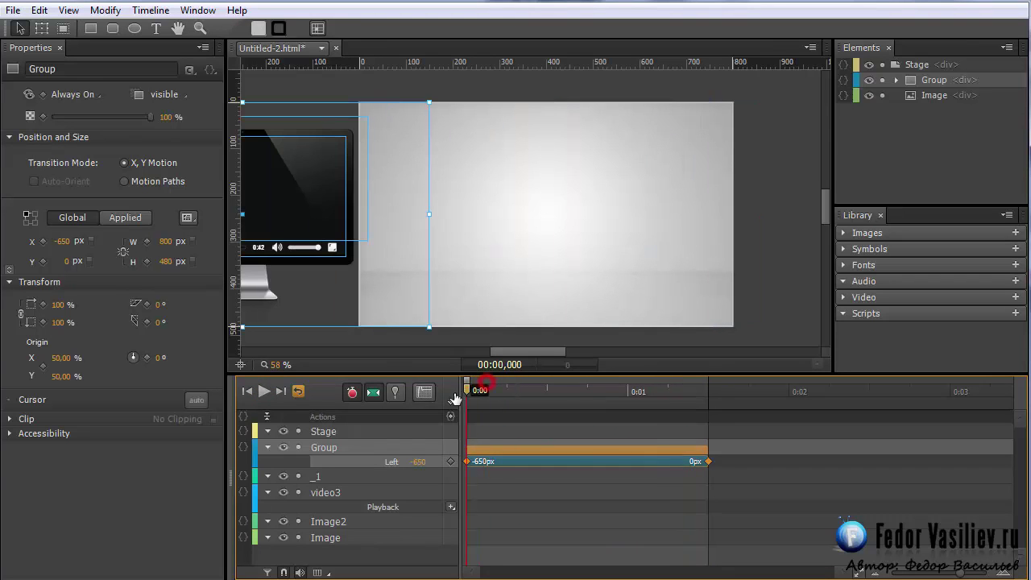
left_click(262, 394)
left_click_drag(468, 392, 708, 430)
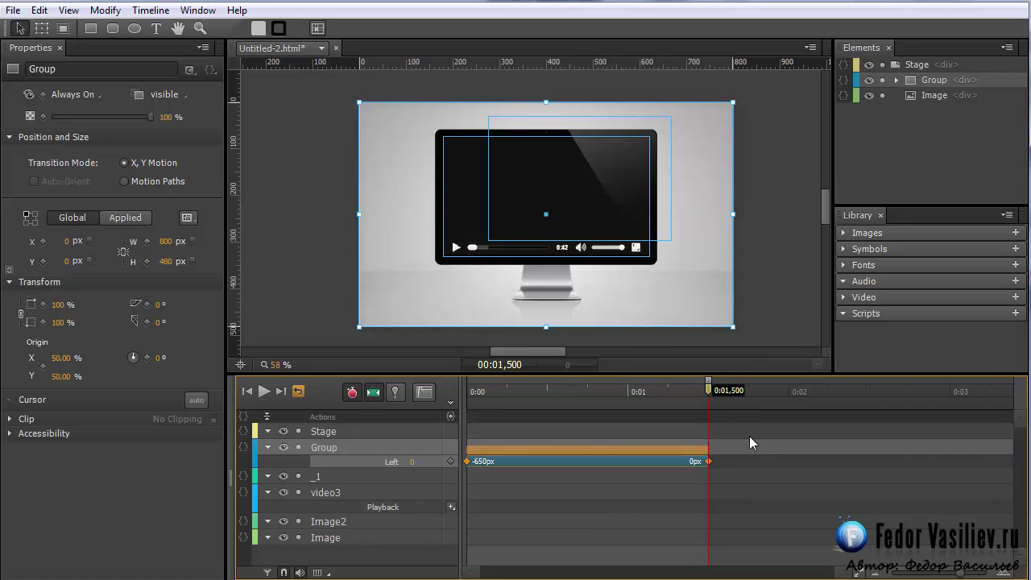
Add a Play playback command to video3 at 0:01.5, where the group's slide-in ends.
left_click(896, 80)
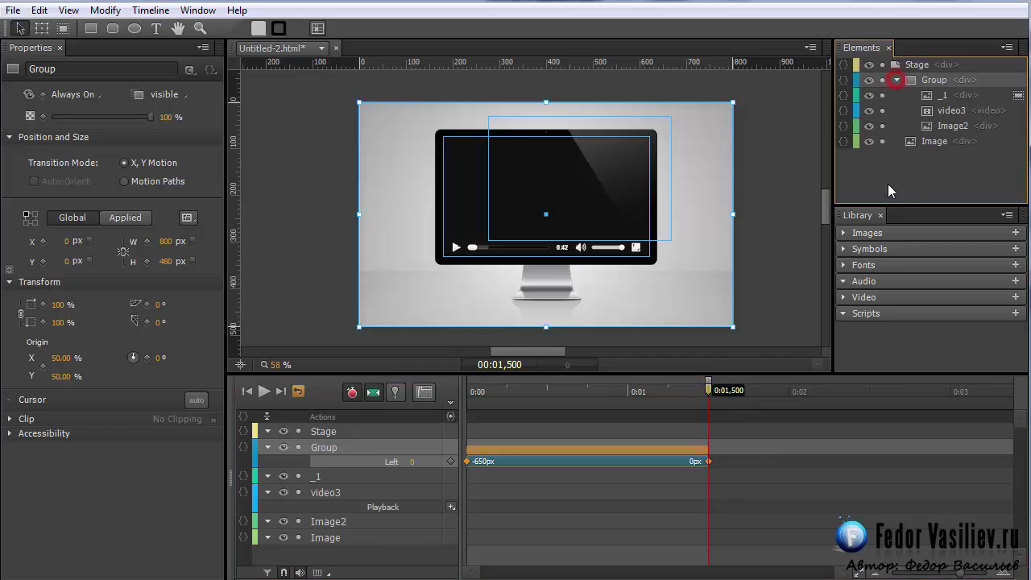
left_click(946, 112)
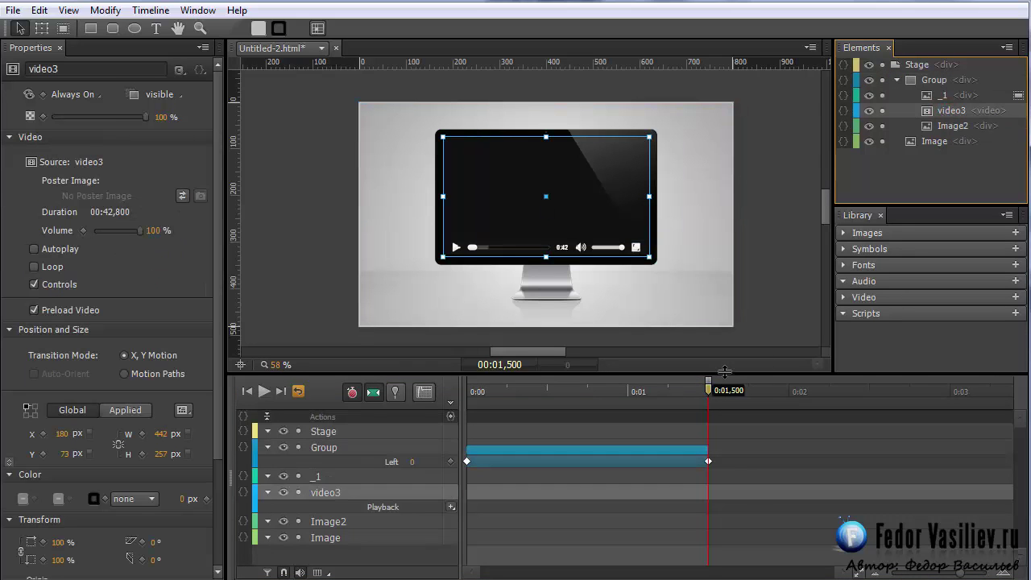
left_click(714, 460)
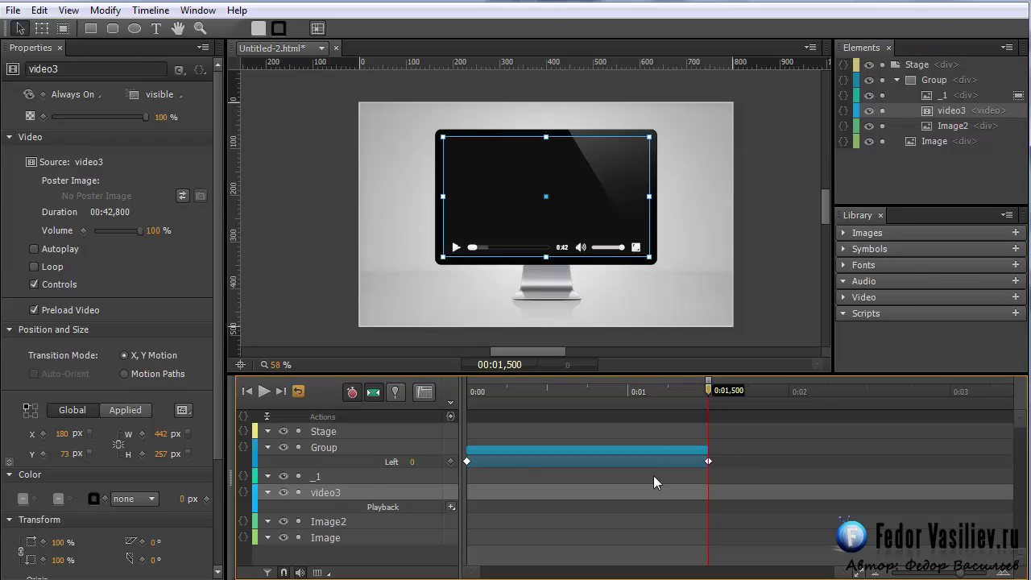
left_click(451, 506)
left_click(486, 525)
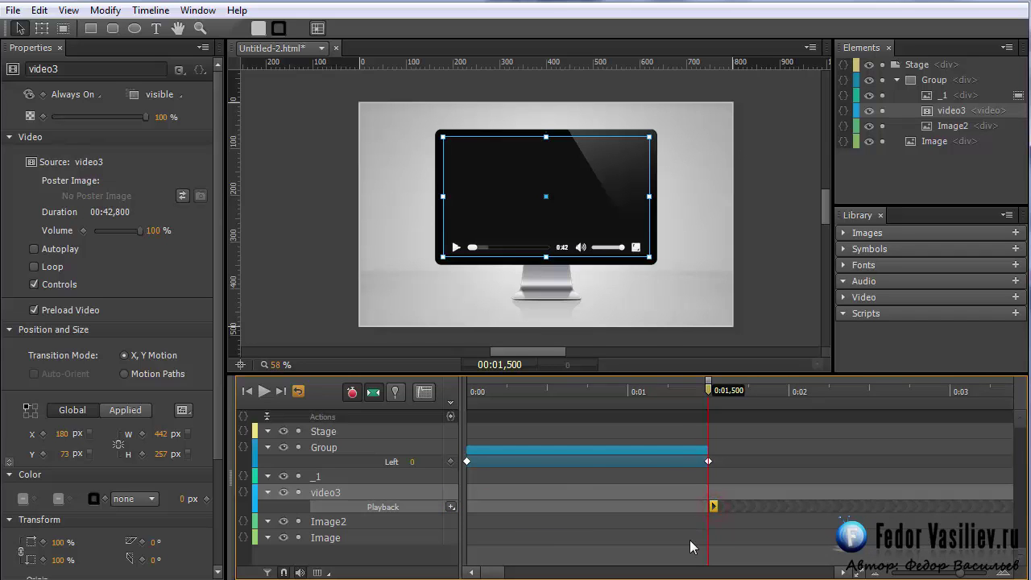
Preview the composition in the browser, reload the page to watch it from the start, then pause the video and return to Edge Animate.
key("ctrl+Return")
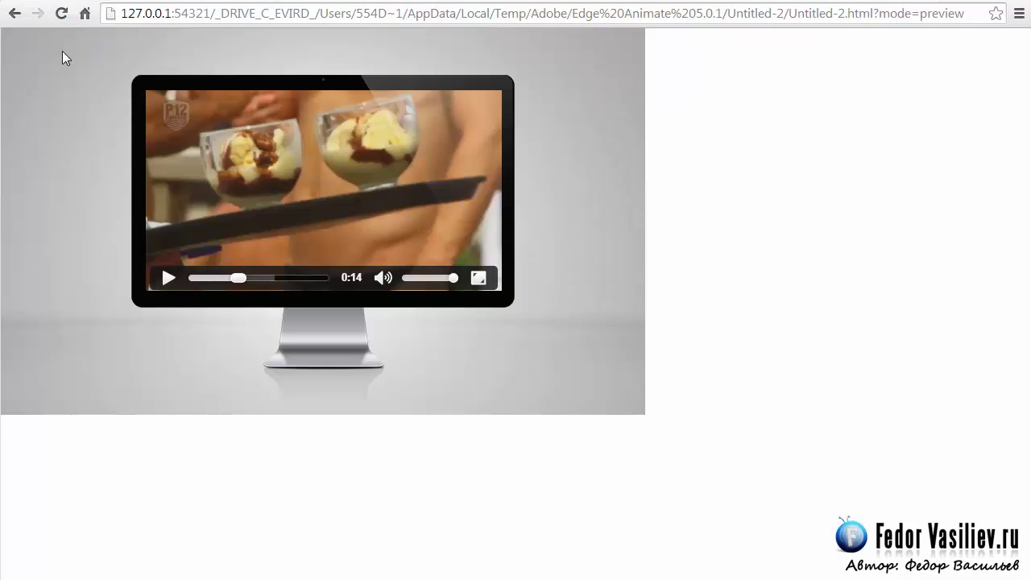
left_click(56, 15)
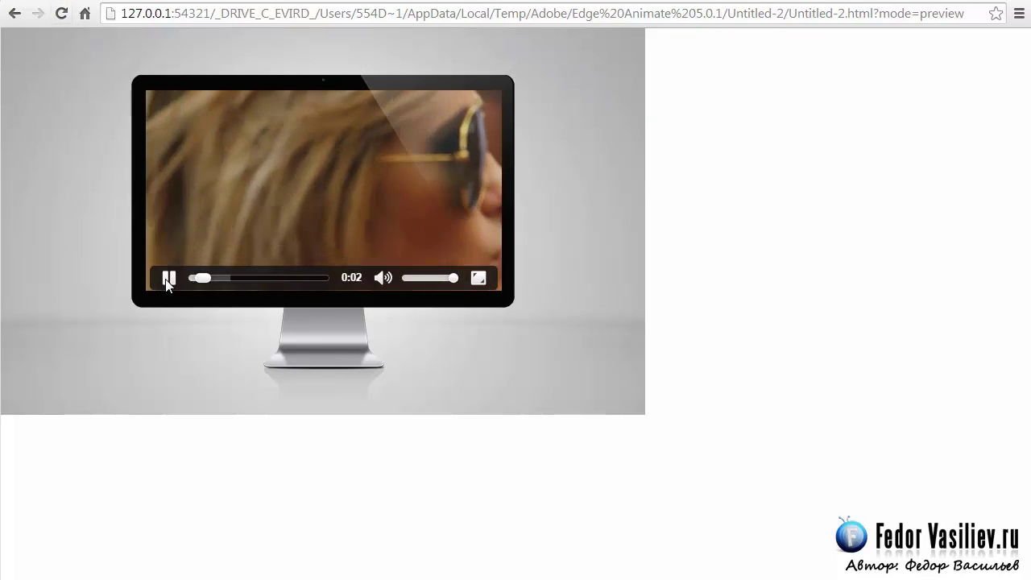
left_click(168, 277)
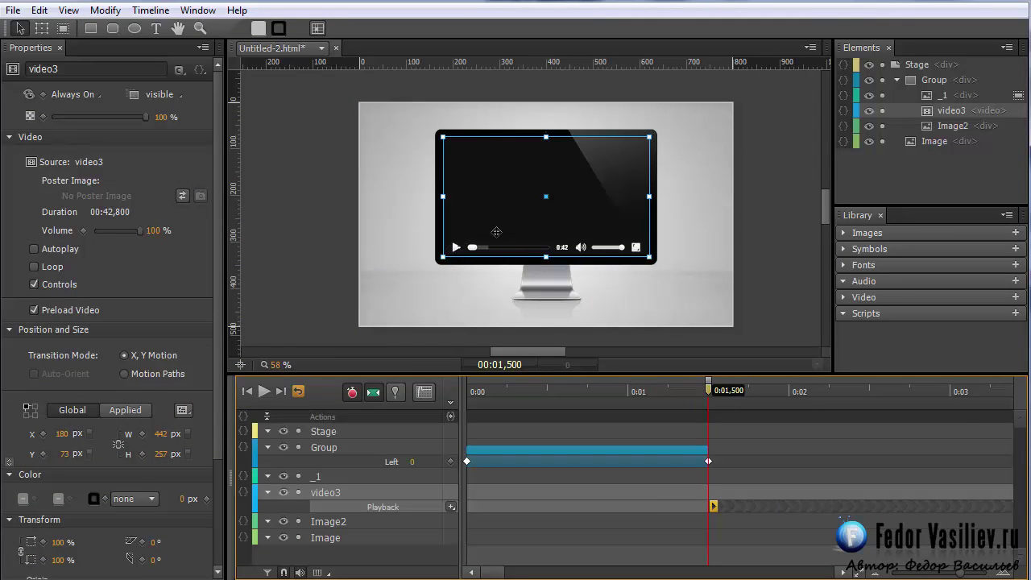
Turn off the playback controls of video3.
left_click(34, 285)
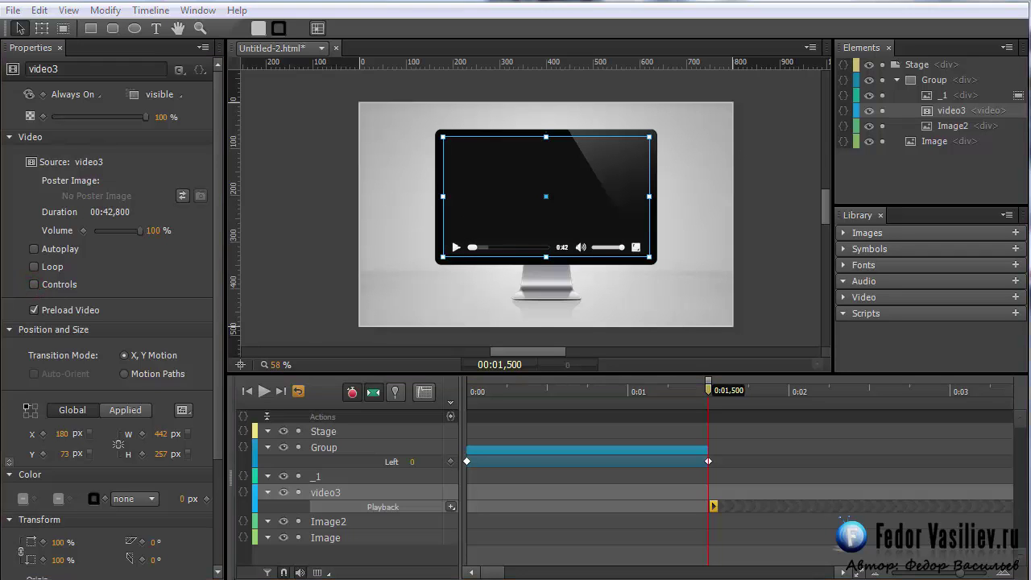
Preview the composition in the browser and reload the page to watch it from the start.
key("ctrl+Return")
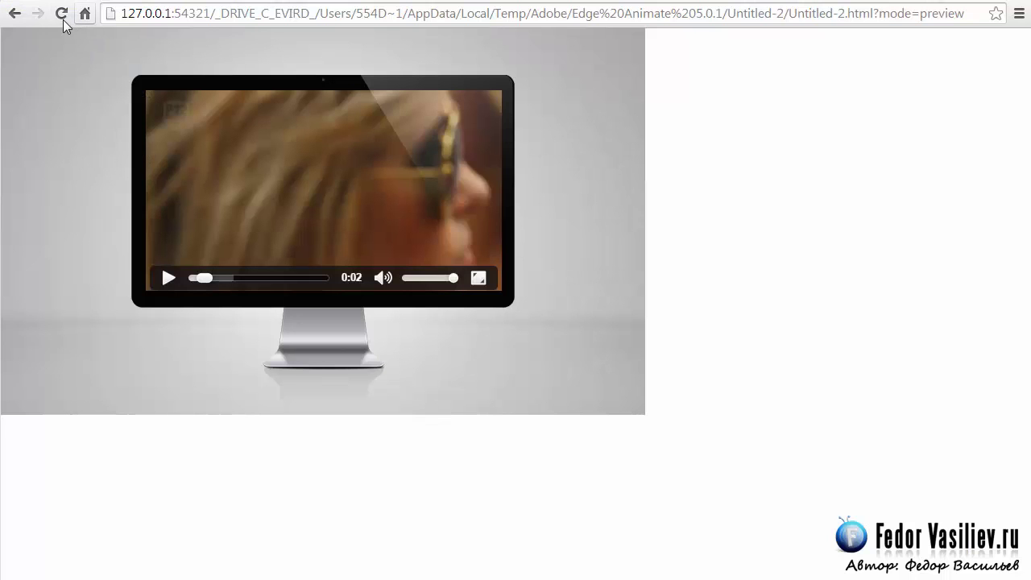
left_click(61, 15)
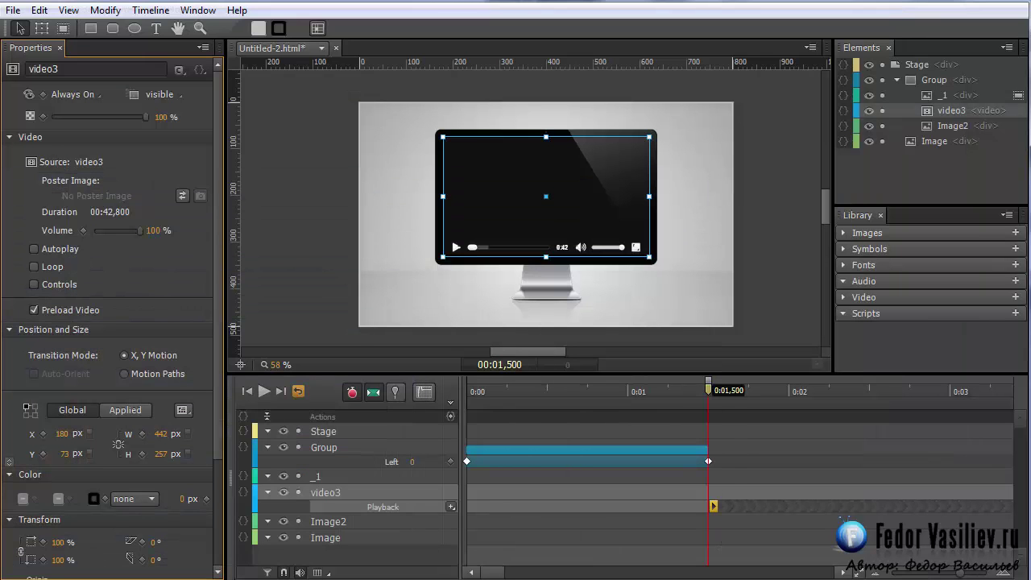
Shift the group's slide-in to start at about 0:00.6 and the video's Play command to its end, then preview from the start in the browser.
left_click_drag(713, 507, 814, 512)
left_click_drag(581, 460, 682, 462)
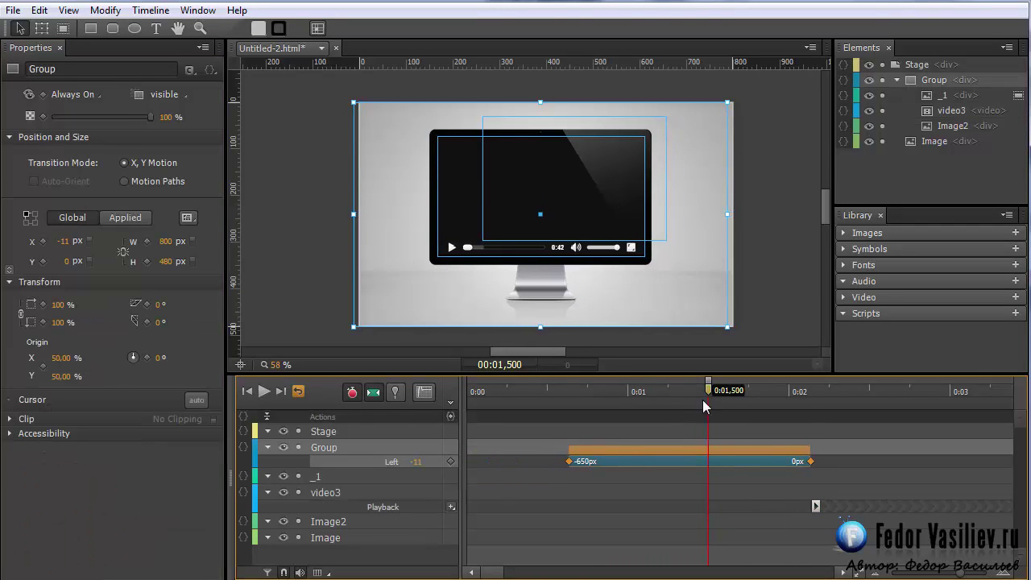
left_click_drag(709, 390, 428, 399)
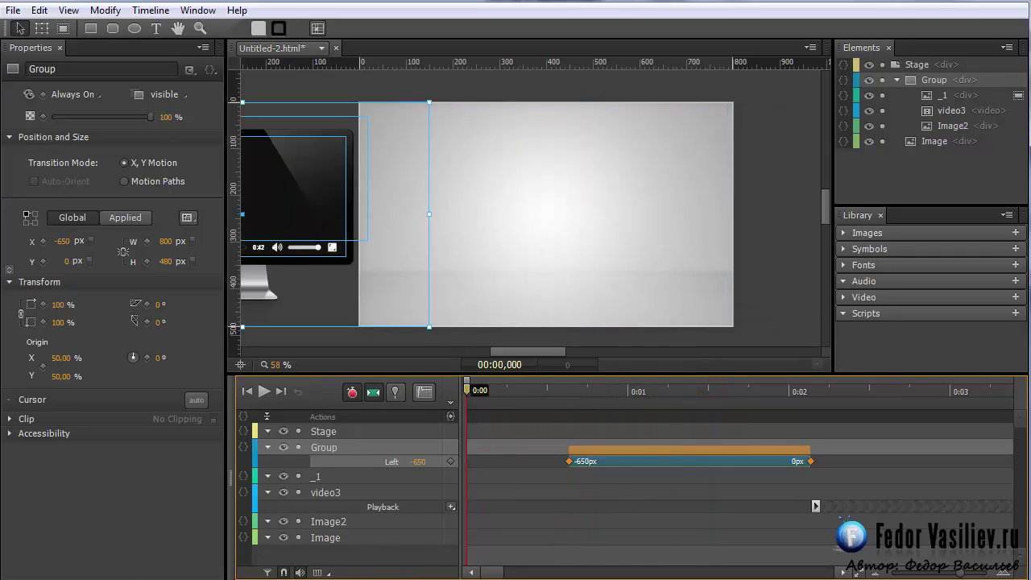
key("ctrl+Return")
left_click(60, 14)
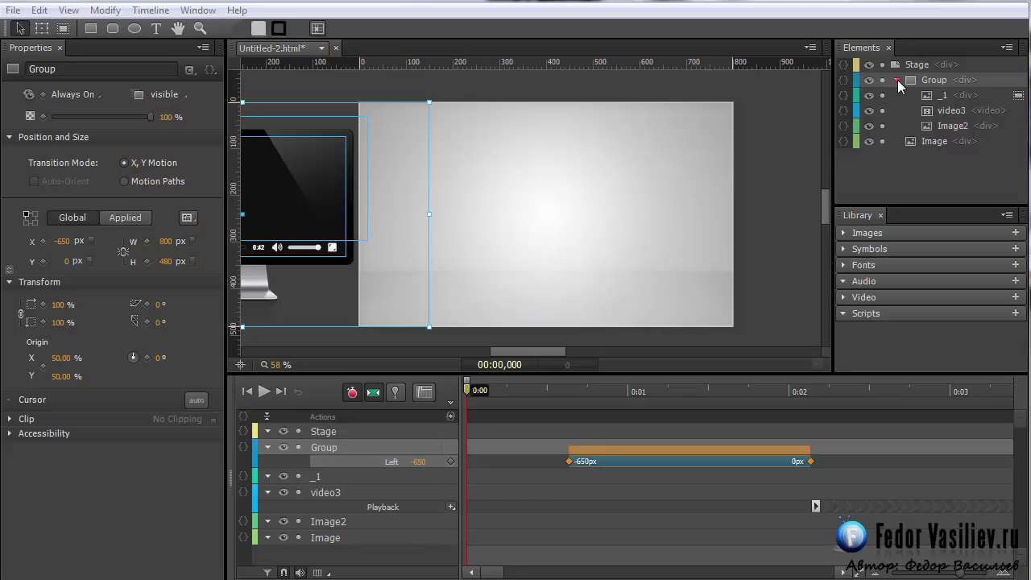
Draw a rounded rectangle about 243 × 67 px near the stage's lower edge and move it to about X 302, Y 387.
left_click(896, 80)
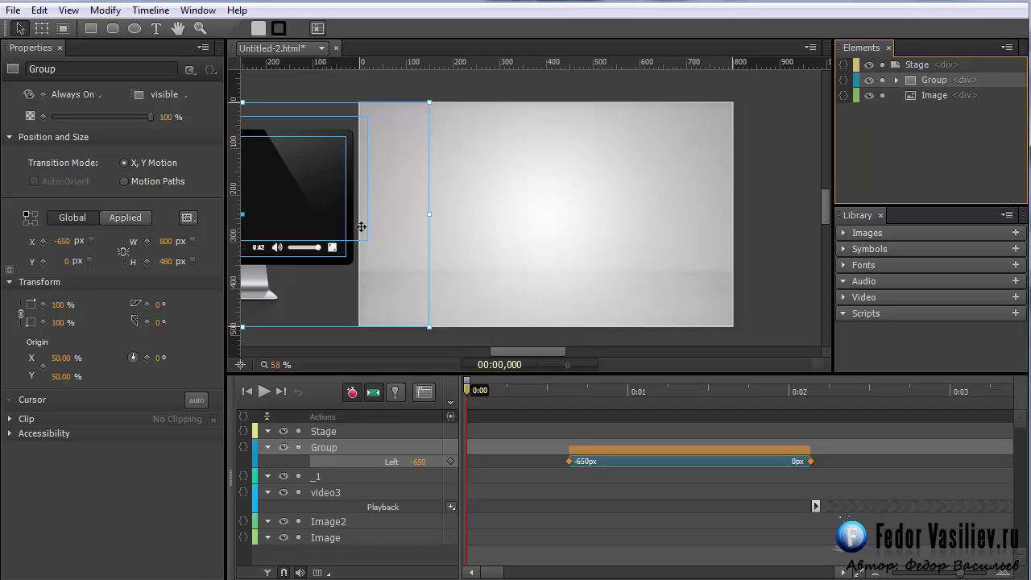
left_click(112, 28)
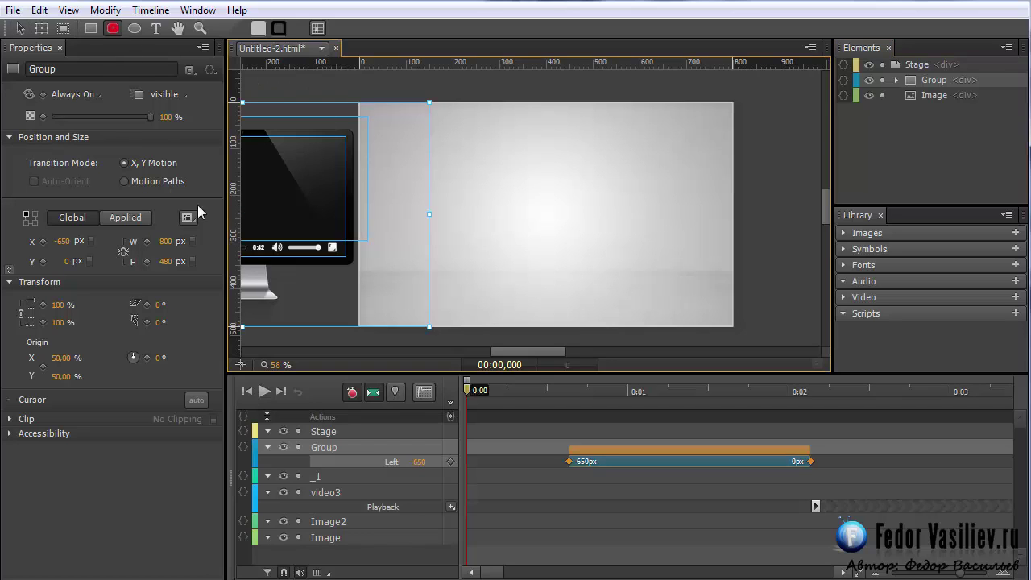
left_click_drag(490, 284, 565, 313)
left_click_drag(604, 313, 602, 315)
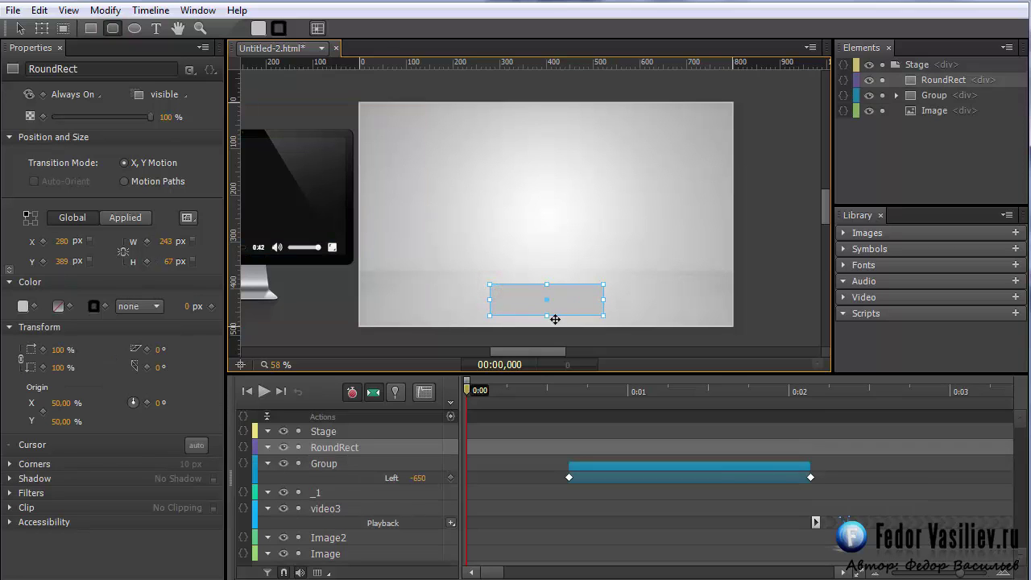
key("v")
left_click_drag(537, 299, 548, 298)
Fill the rounded rectangle with red.
left_click(258, 29)
left_click_drag(285, 197, 417, 78)
left_click(426, 4)
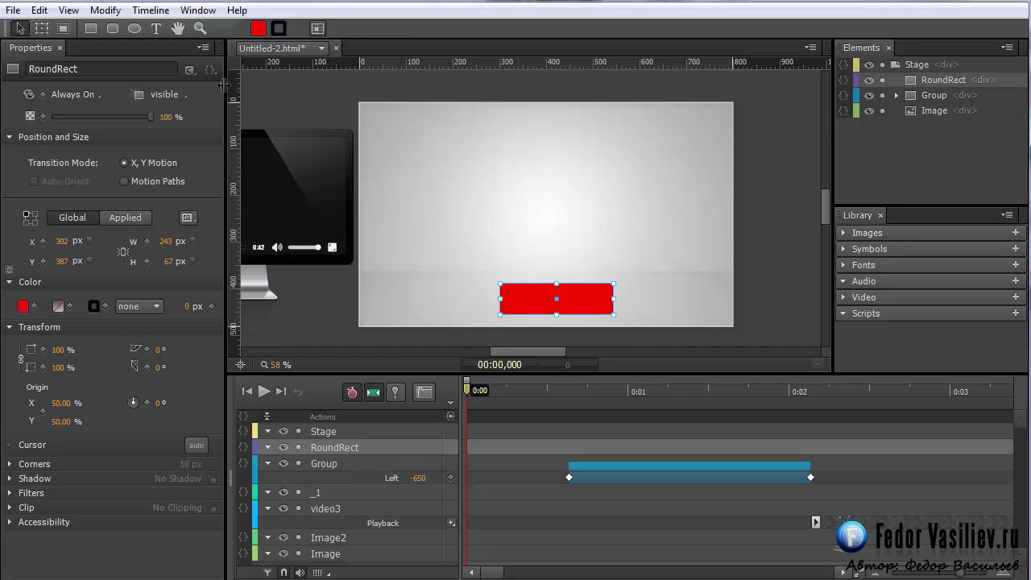
Add the text "видео" in a box about 192 × 47 px on the red rectangle.
left_click(161, 30)
left_click_drag(508, 289, 599, 308)
type("видео")
Format the "видео" text as white, centred and 61 px in size.
left_click(181, 326)
left_click(61, 413)
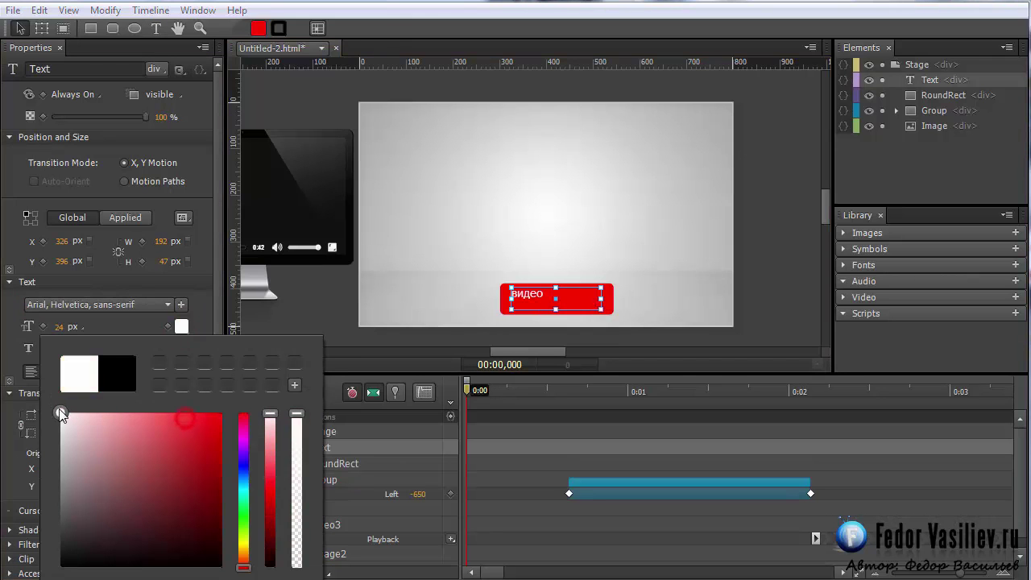
left_click_drag(113, 342, 299, 159)
left_click(352, 17)
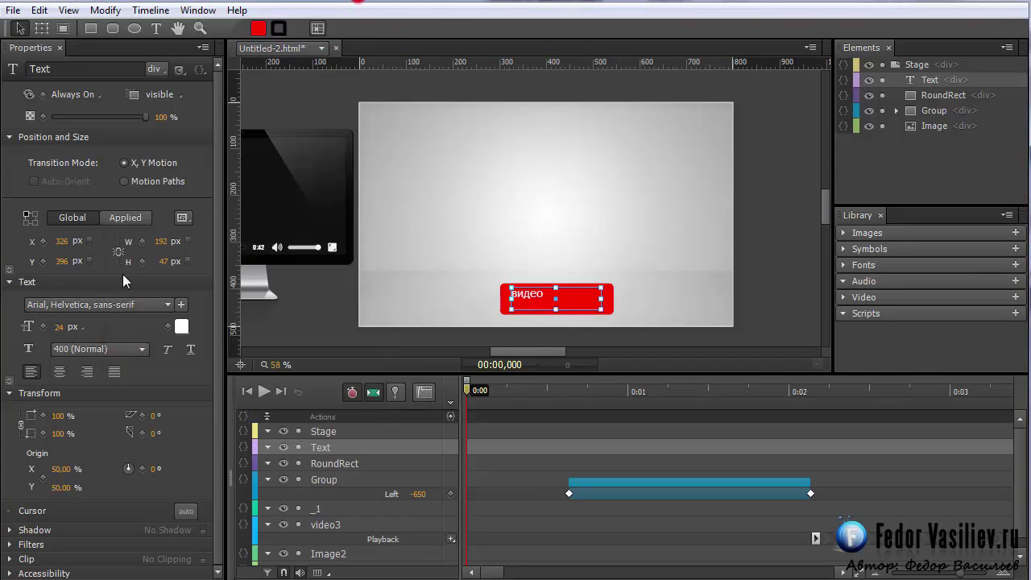
left_click(59, 372)
left_click_drag(61, 328, 100, 337)
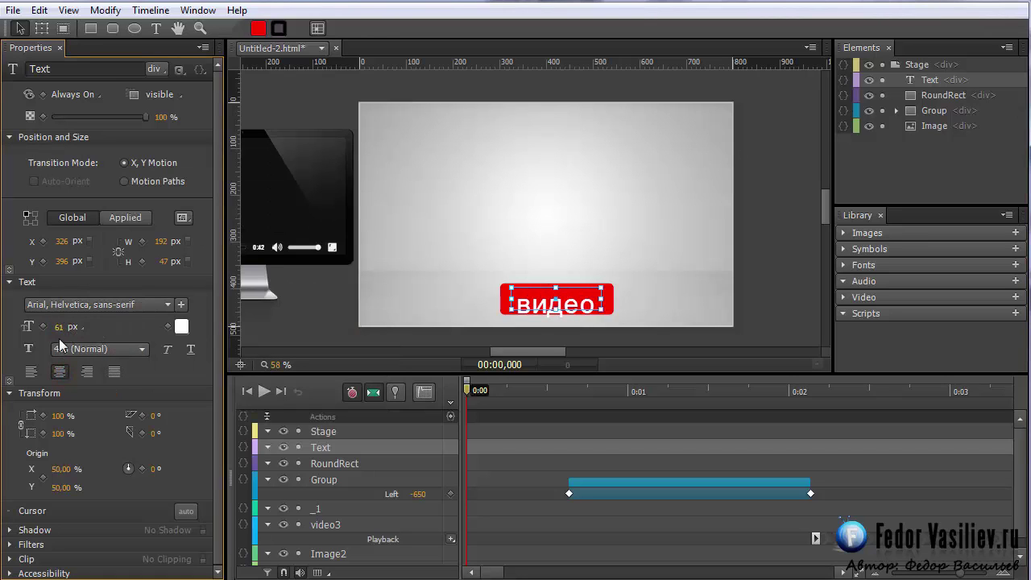
Group the "видео" text and the rounded rectangle, and adjust the text to about X 328, Y 398 inside the button.
left_click(930, 97, "shift")
right_click(930, 97)
left_click(967, 317)
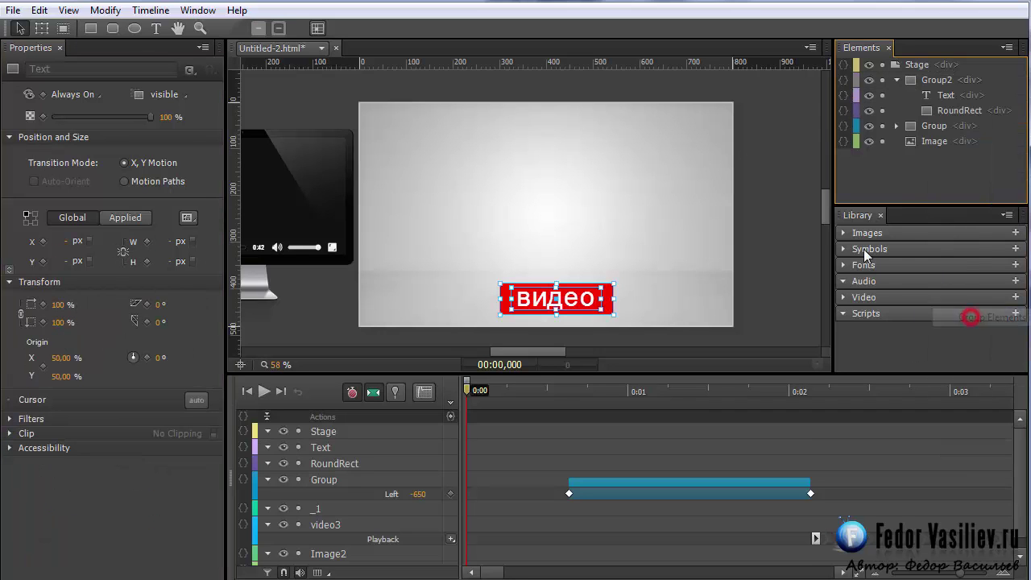
left_click(896, 80)
left_click(896, 79)
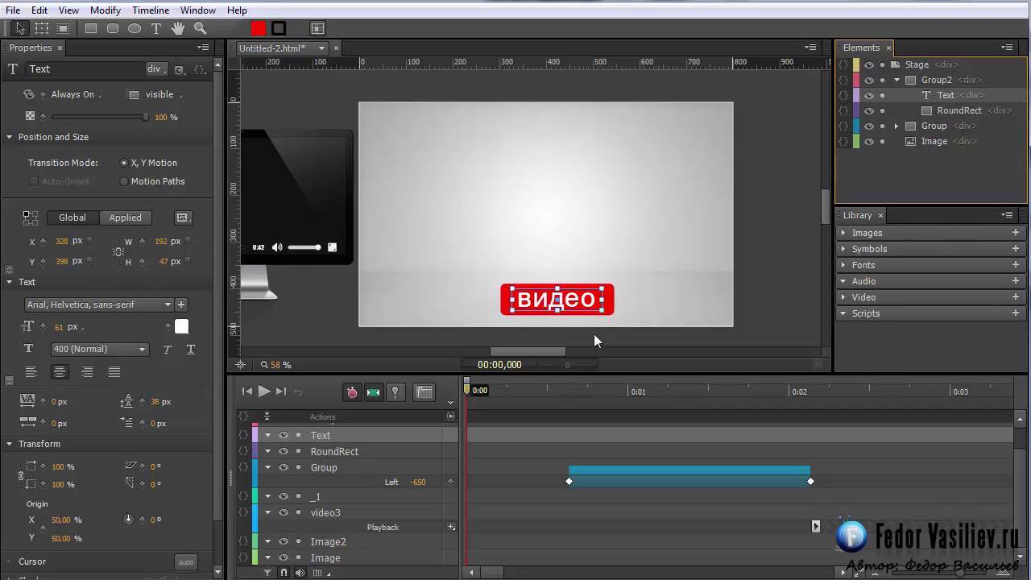
left_click(640, 295)
Add a trigger at 0 ms on the main timeline that stops the Stage's playback.
mouse_move(465, 392)
left_mouse_down()
mouse_move(637, 392)
mouse_move(464, 413)
mouse_move(484, 386)
mouse_move(466, 386)
left_mouse_up()
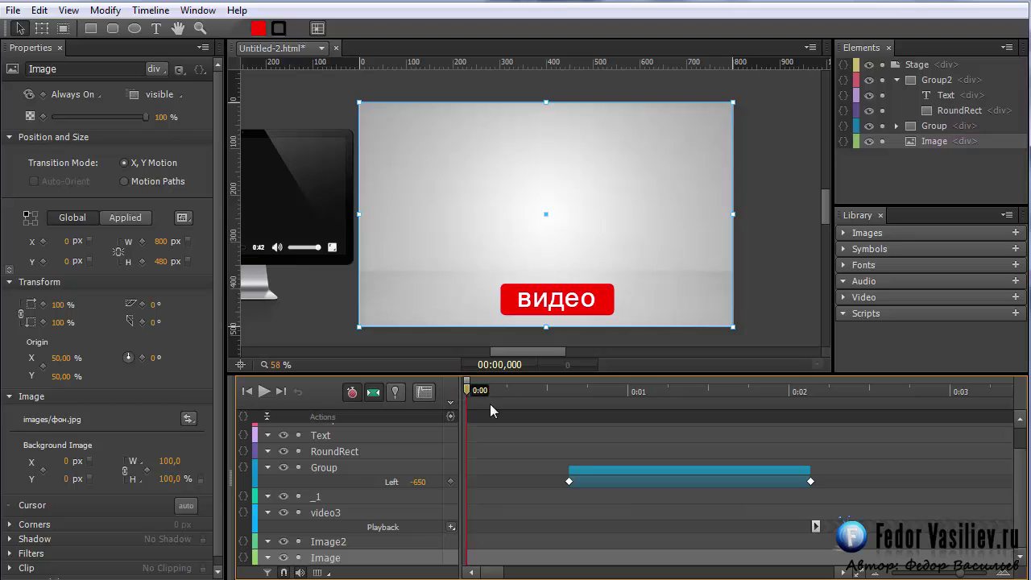
left_click(450, 416)
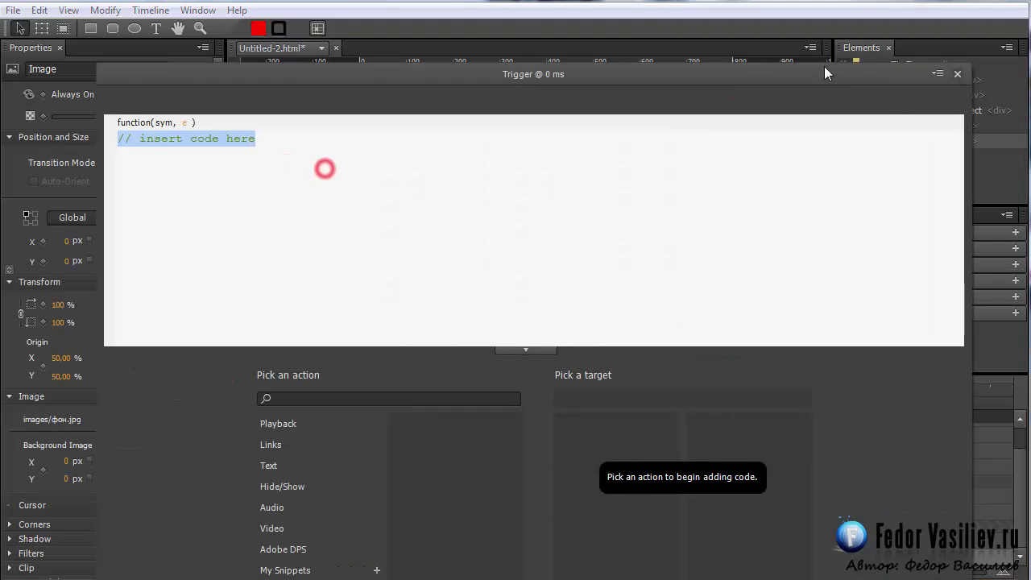
left_click_drag(883, 20, 855, 27)
left_click(318, 376)
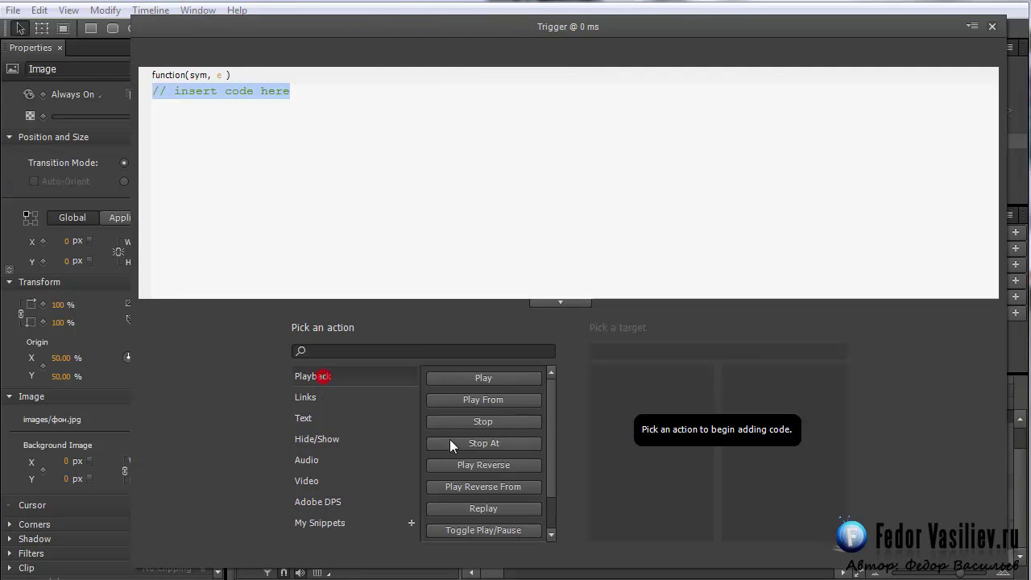
left_click(478, 416)
left_click(606, 373)
left_click(605, 373)
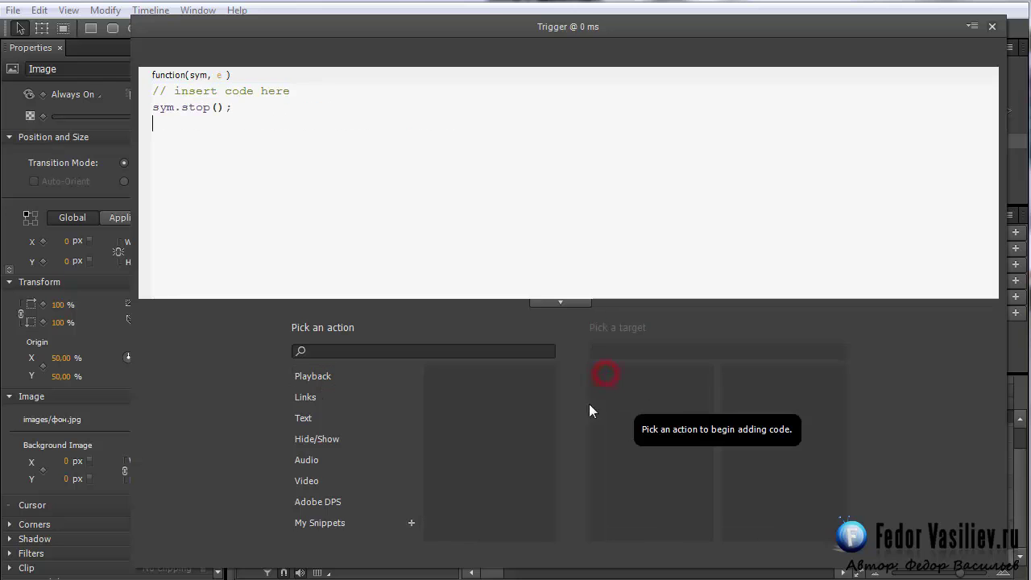
left_click(991, 26)
Insert a timeline label named 1 at 0:00.635, where the group's slide-in starts.
left_click_drag(472, 389, 569, 412)
left_click(452, 406)
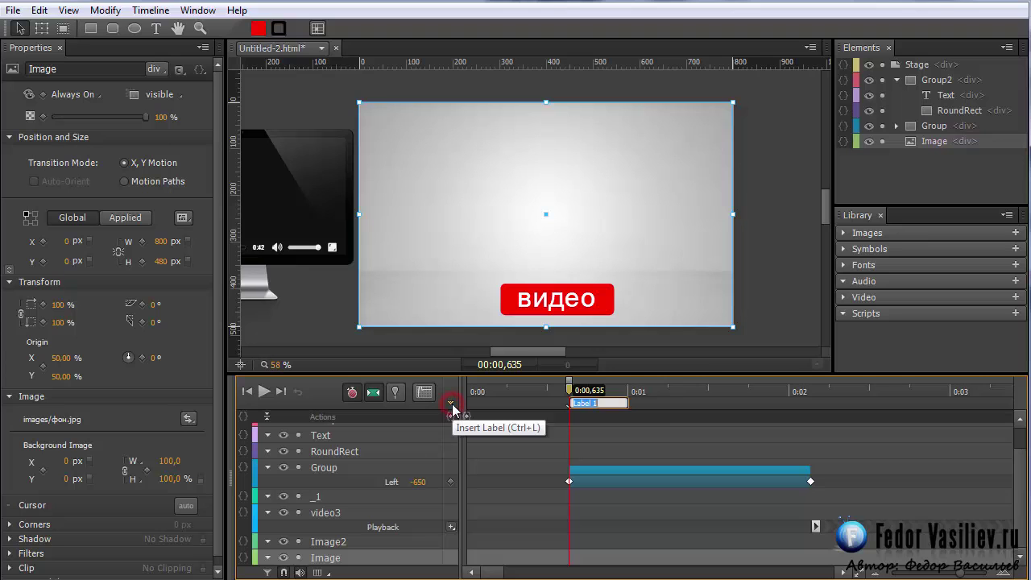
type("1")
key("Return")
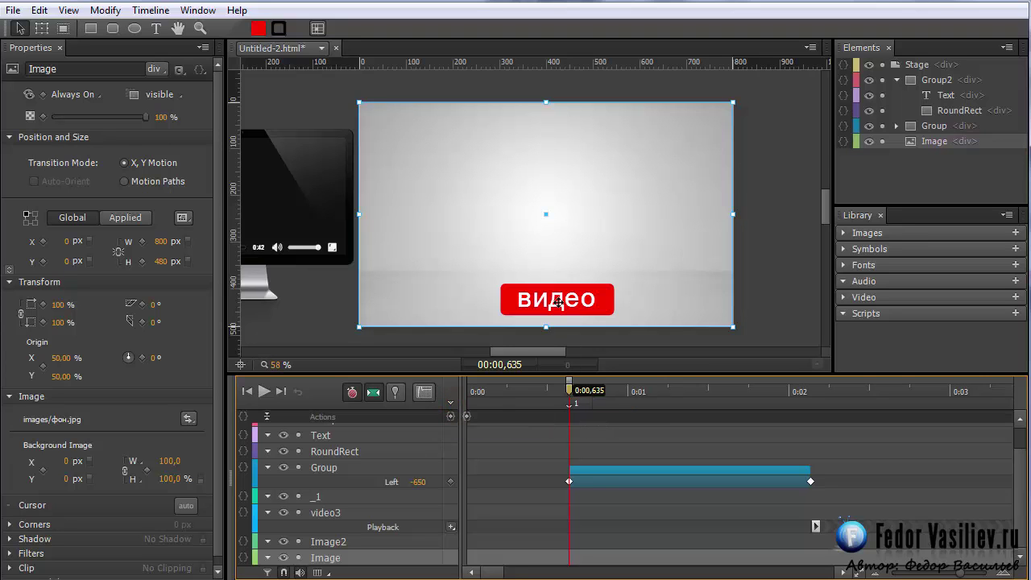
Give the "видео" button group a click event that plays the Stage timeline, replacing the placeholder comment.
left_click(557, 302)
left_click(896, 80)
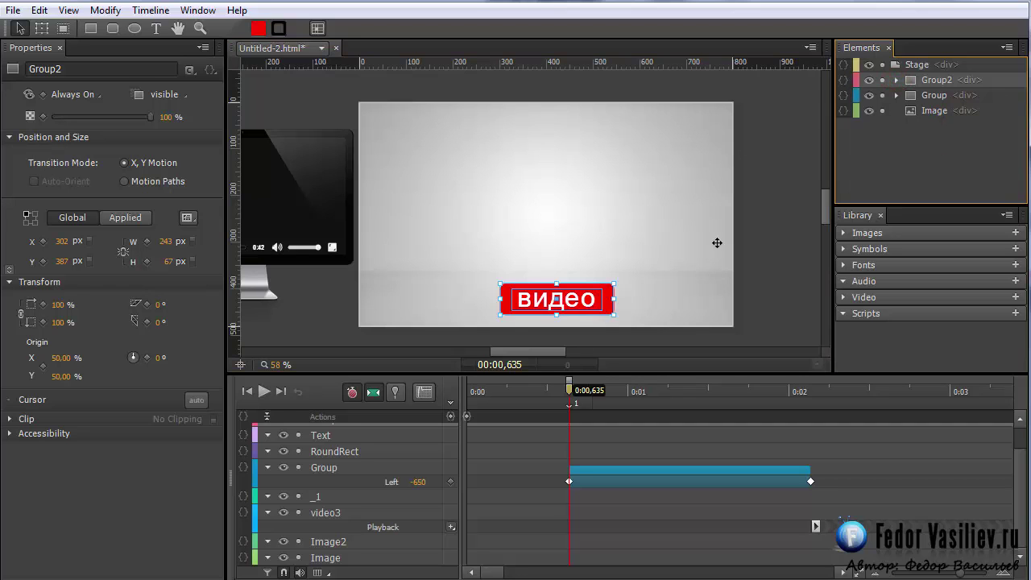
left_click(843, 79)
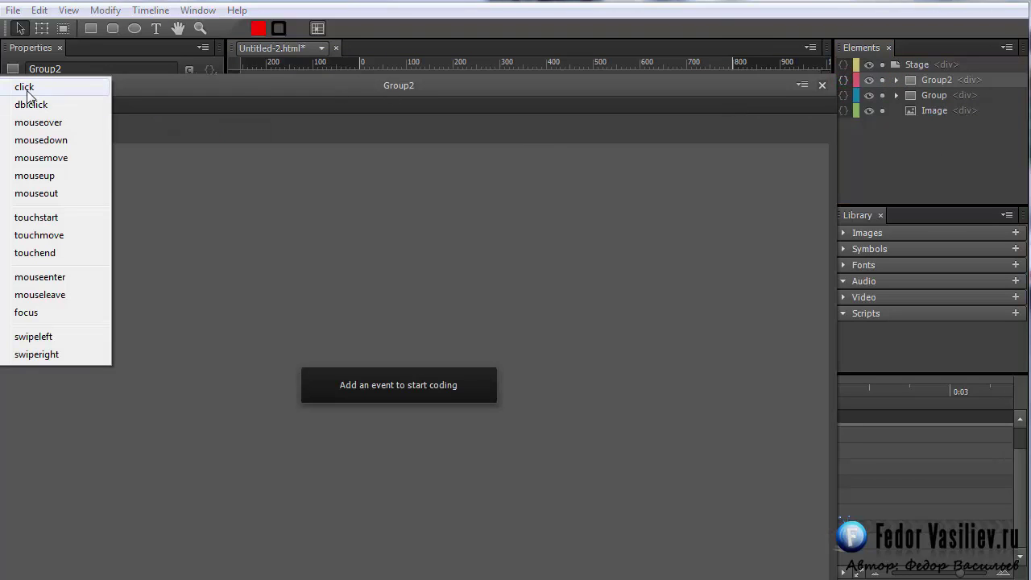
left_click(22, 88)
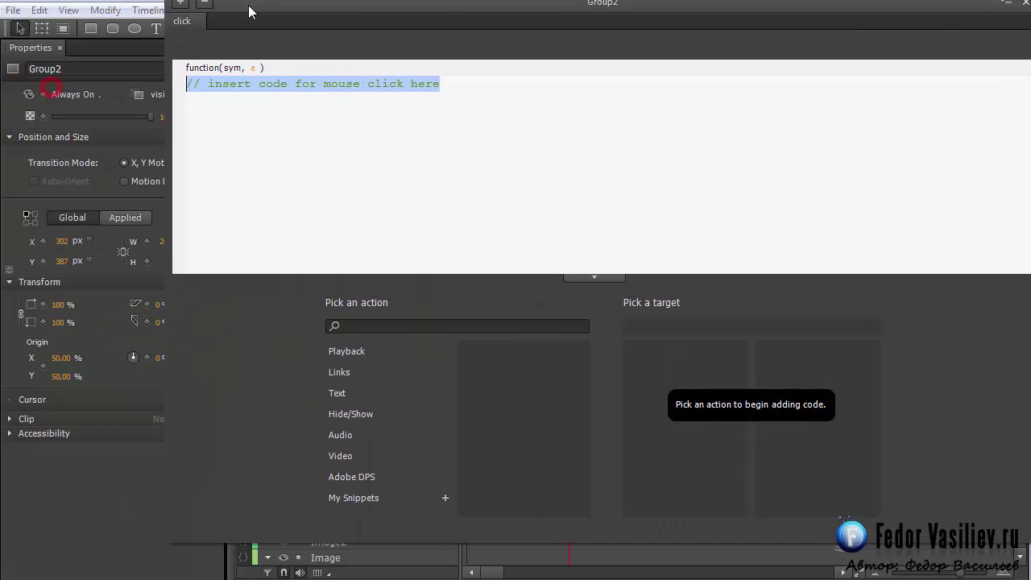
key("BackSpace")
left_click(261, 366)
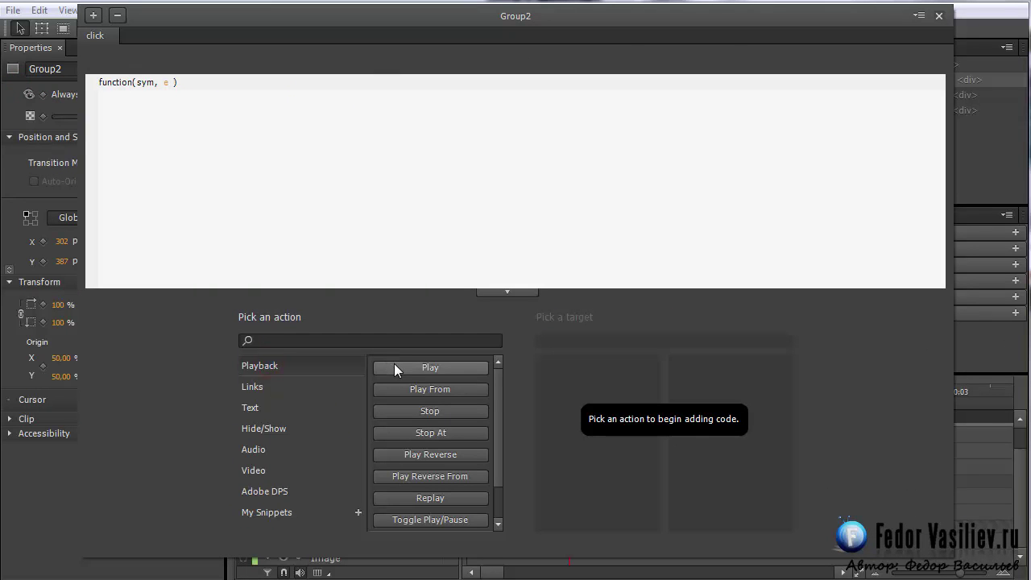
left_click(395, 364)
left_click(551, 386)
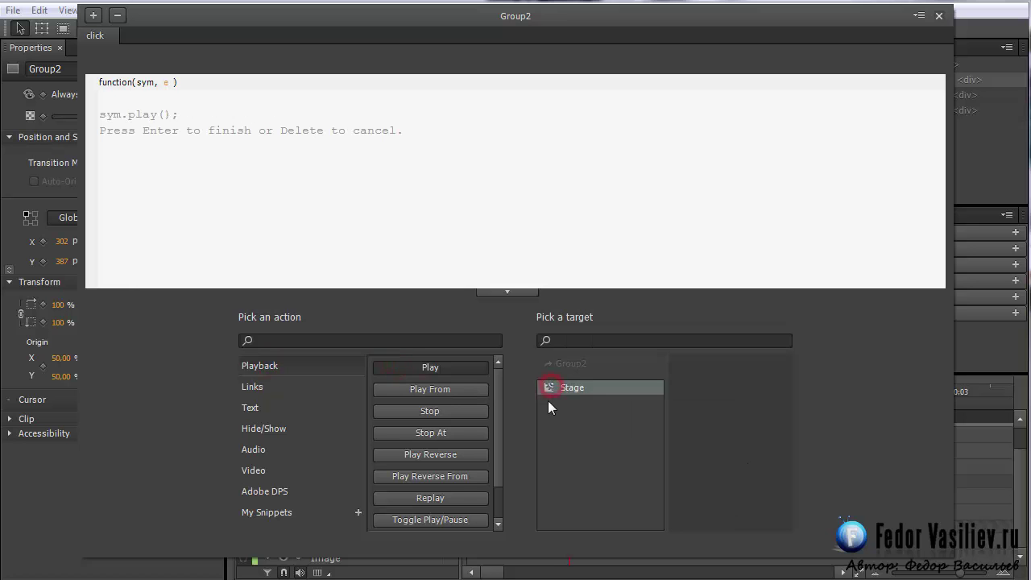
key("Return")
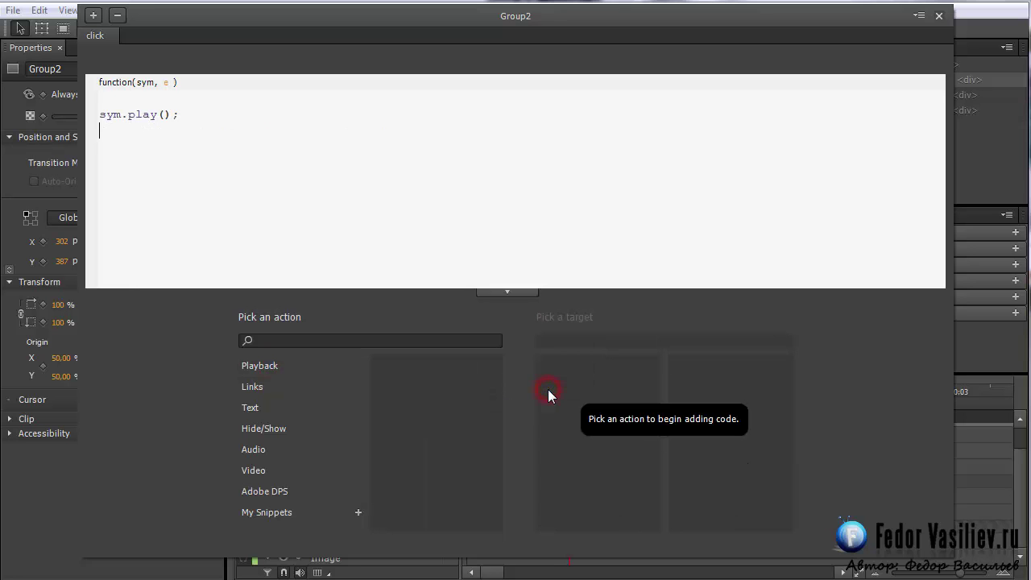
left_click(939, 16)
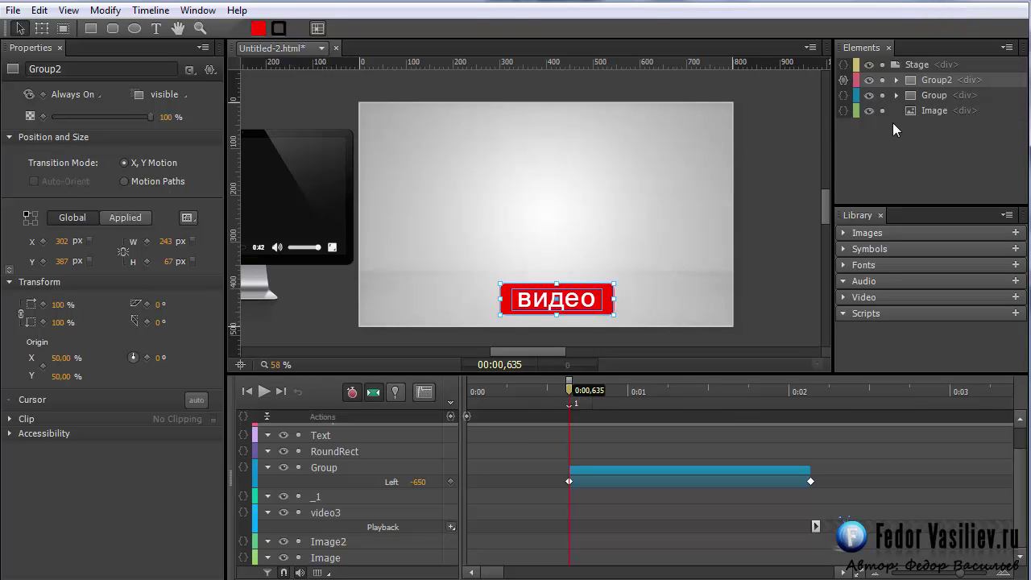
Convert the monitor group to a symbol and open the symbol for editing.
left_click(926, 96)
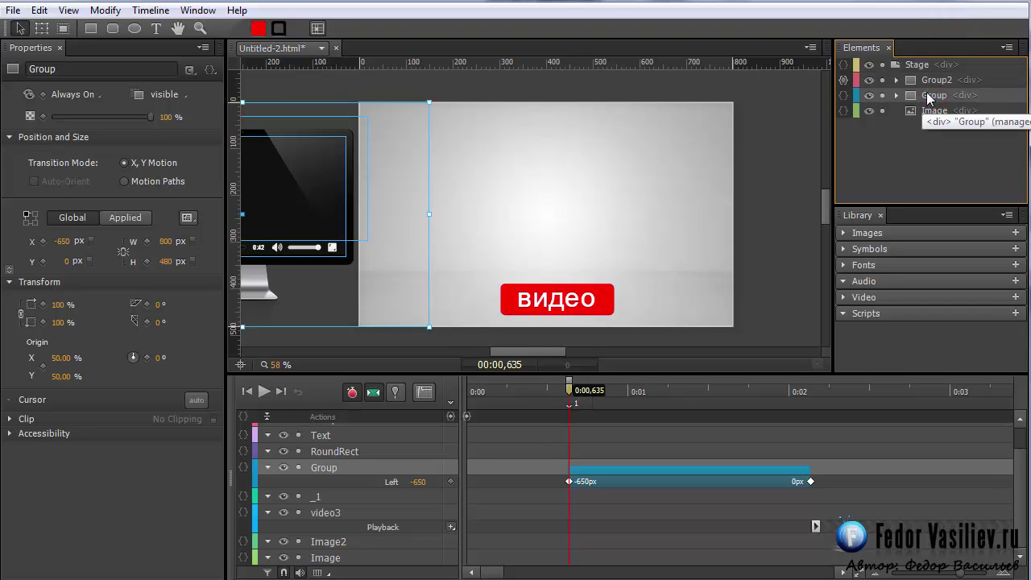
right_click(926, 95)
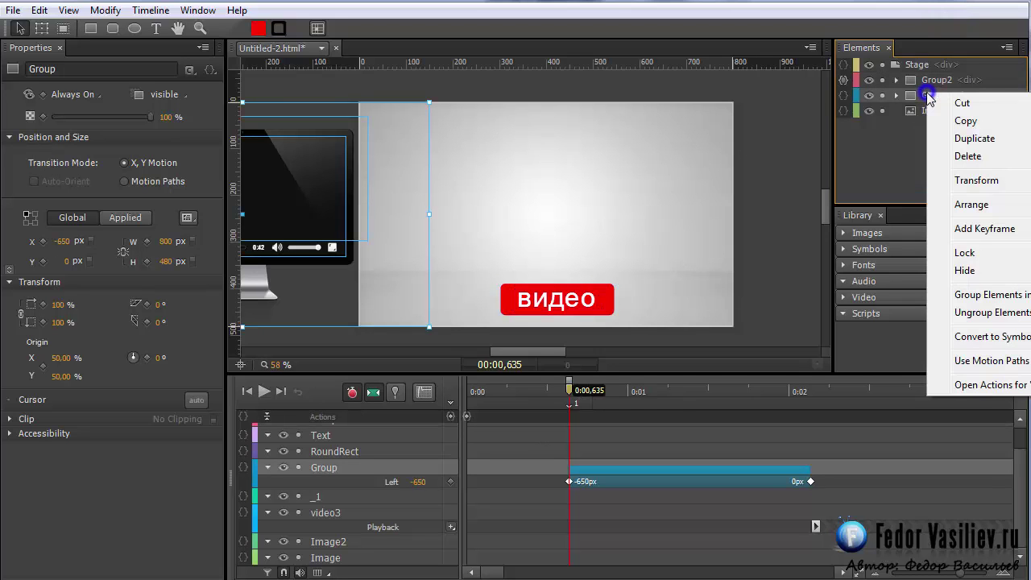
left_click(964, 337)
left_click(543, 265)
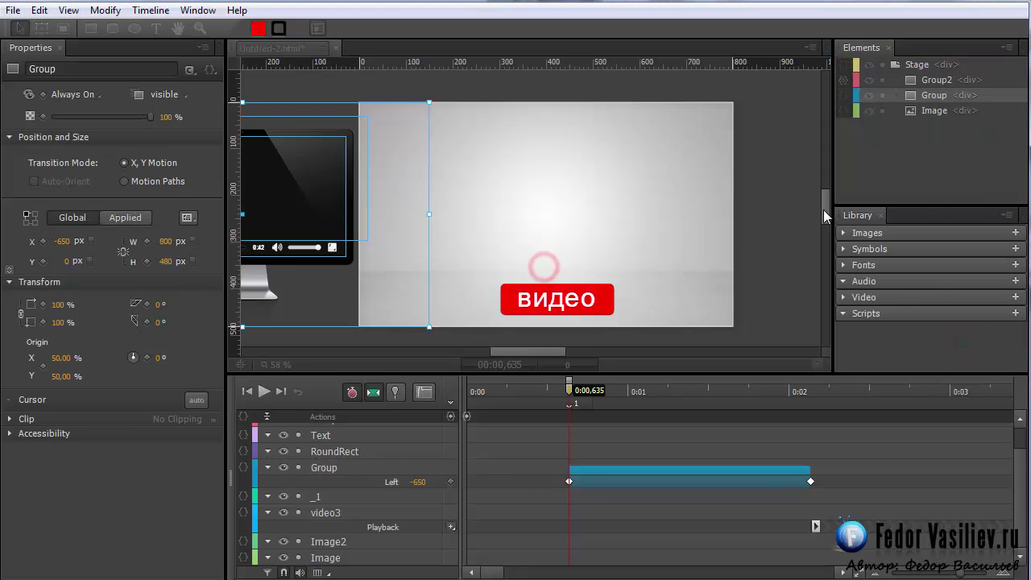
double_click(910, 97)
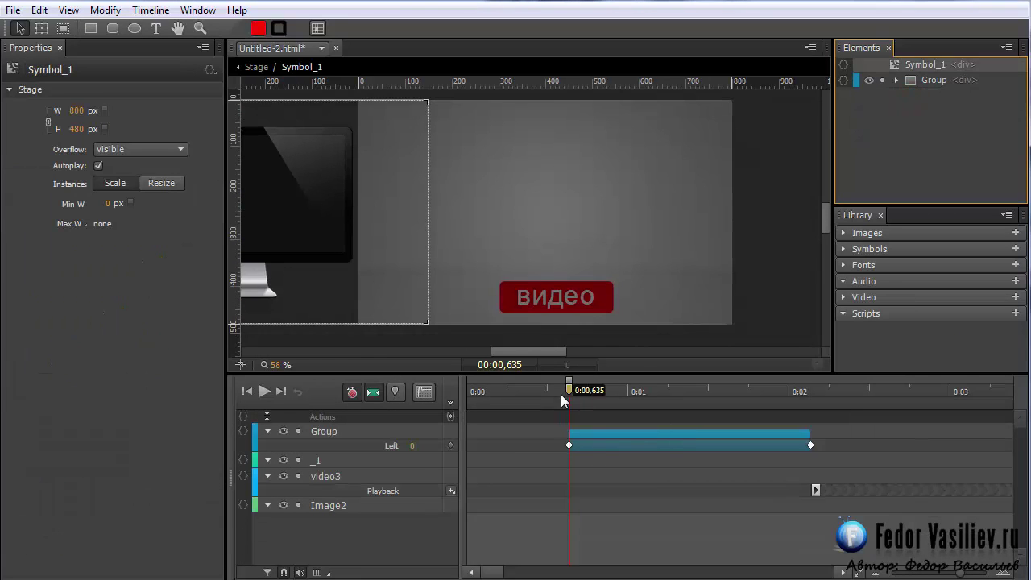
Add a trigger at 0 ms in the monitor symbol's timeline with the playback action sym.stop().
left_click_drag(639, 388, 448, 401)
left_click(450, 417)
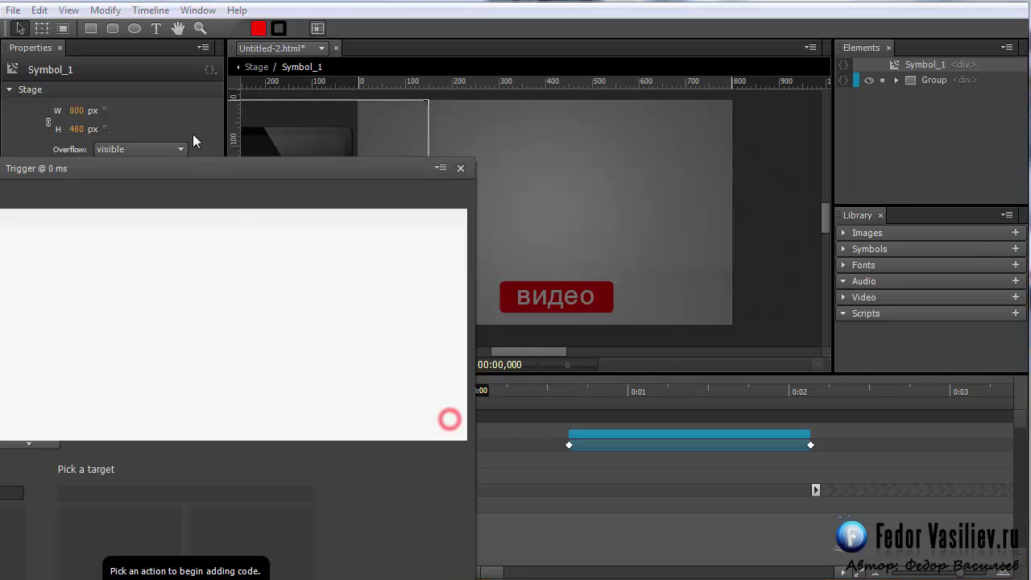
left_click(193, 170)
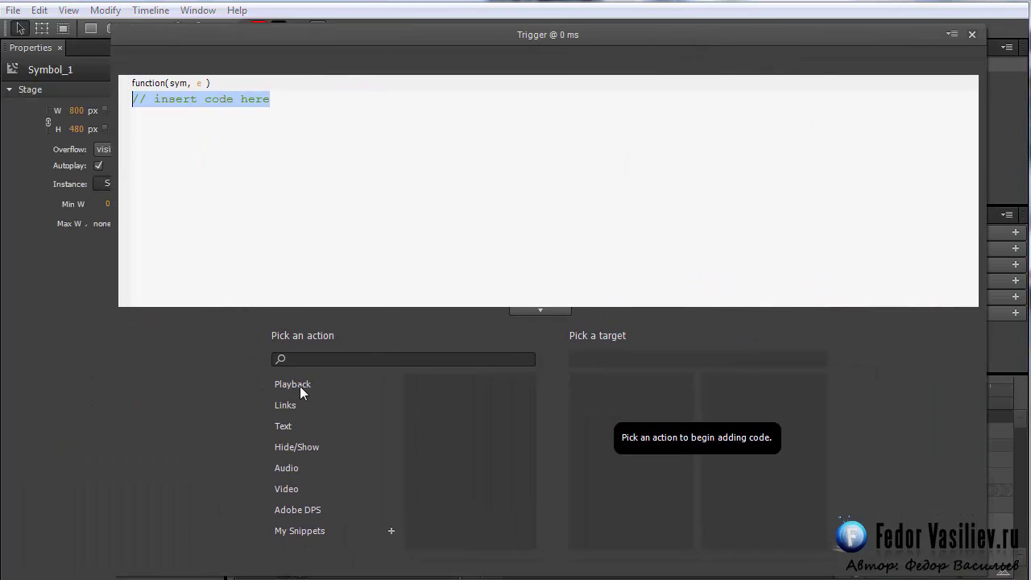
left_click(299, 386)
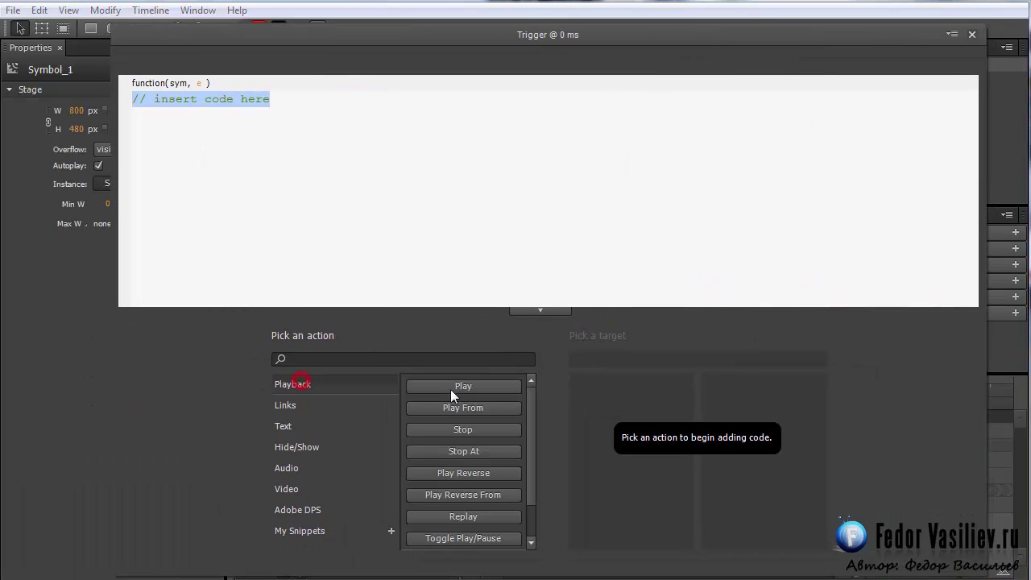
left_click(463, 429)
left_click(616, 404)
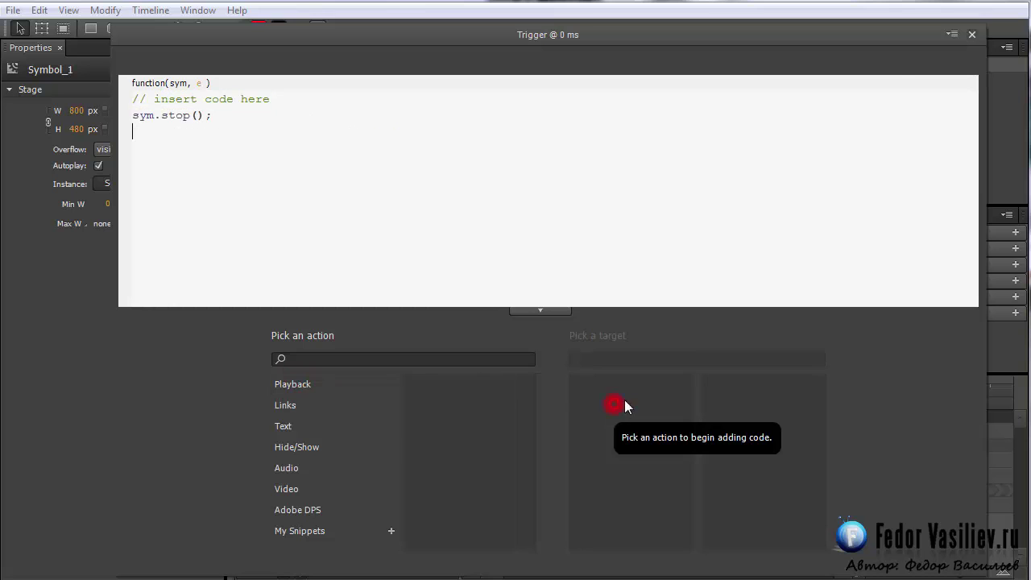
Return to the Stage and remove its trigger at 0 ms and the label 1 from the main timeline.
left_click(972, 34)
left_click(258, 70)
left_click(466, 415)
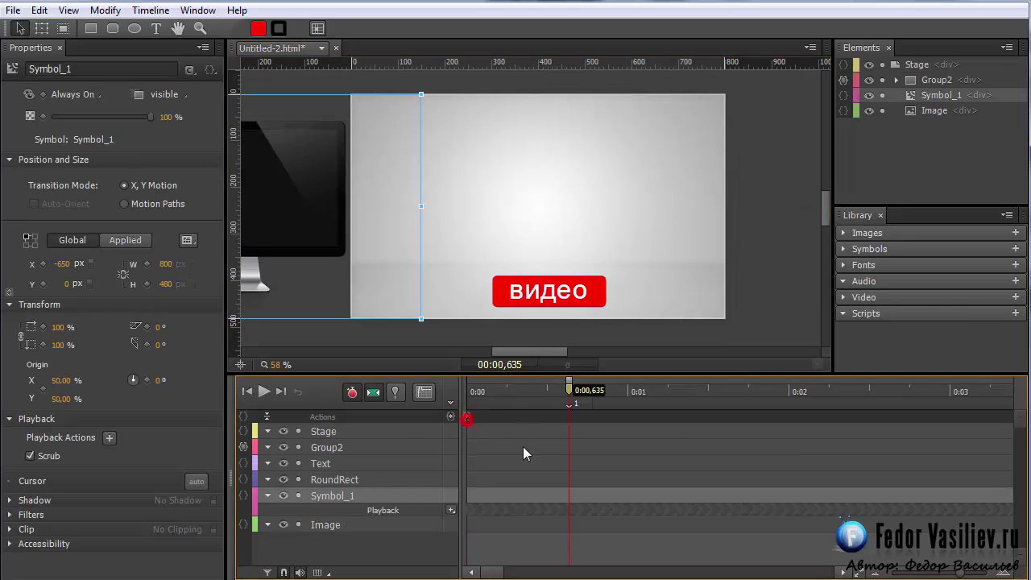
Open the monitor symbol, insert a label named 1 at 0:00.635 in its timeline, and return to the Stage.
double_click(910, 96)
left_click(564, 390)
left_click(570, 394)
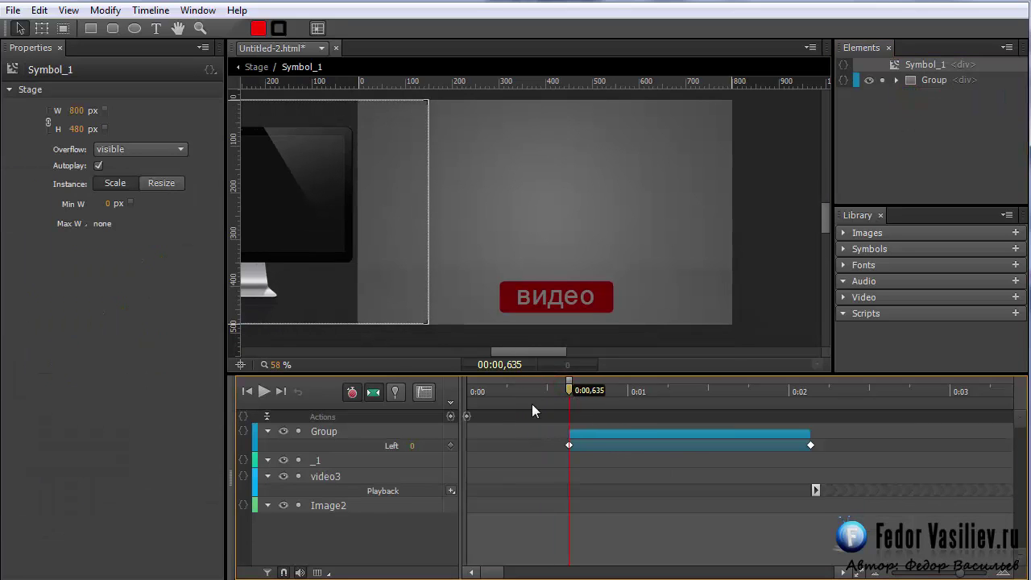
left_click(450, 404)
left_click(257, 69)
Preview the composition in the browser and give the "видео" button group the pointer cursor.
key("ctrl+Return")
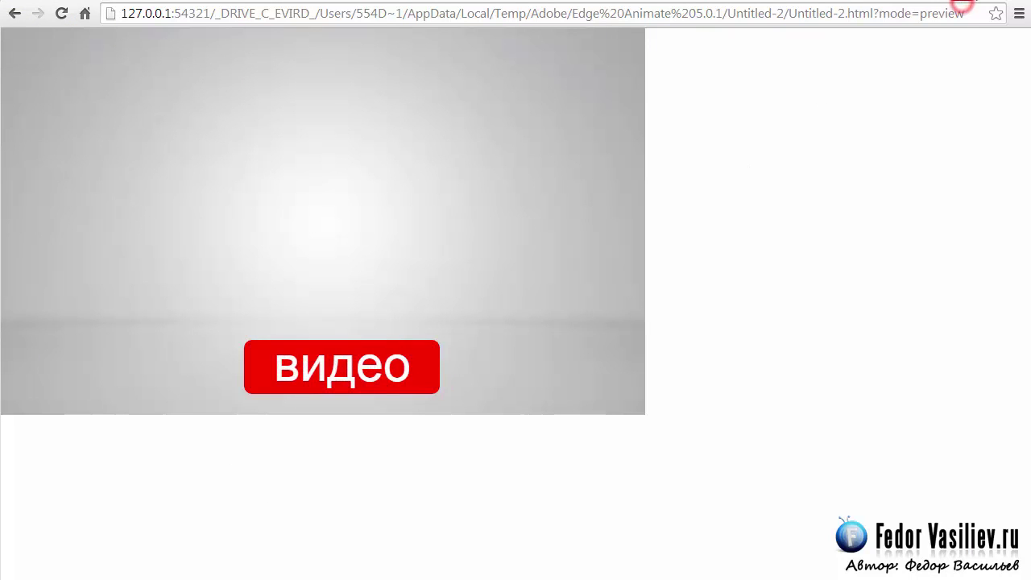
left_click(964, 5)
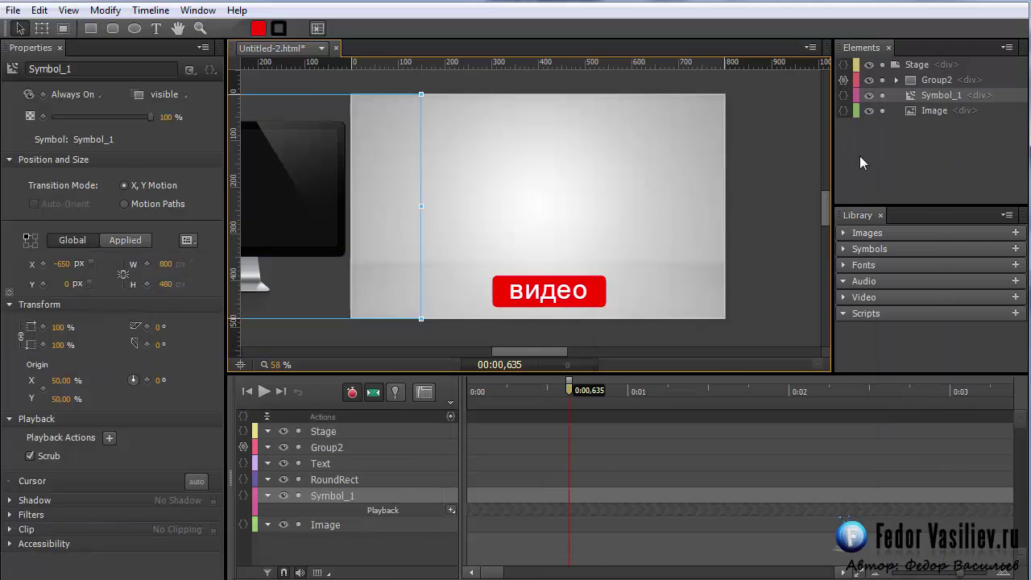
left_click(195, 399)
left_click(269, 452)
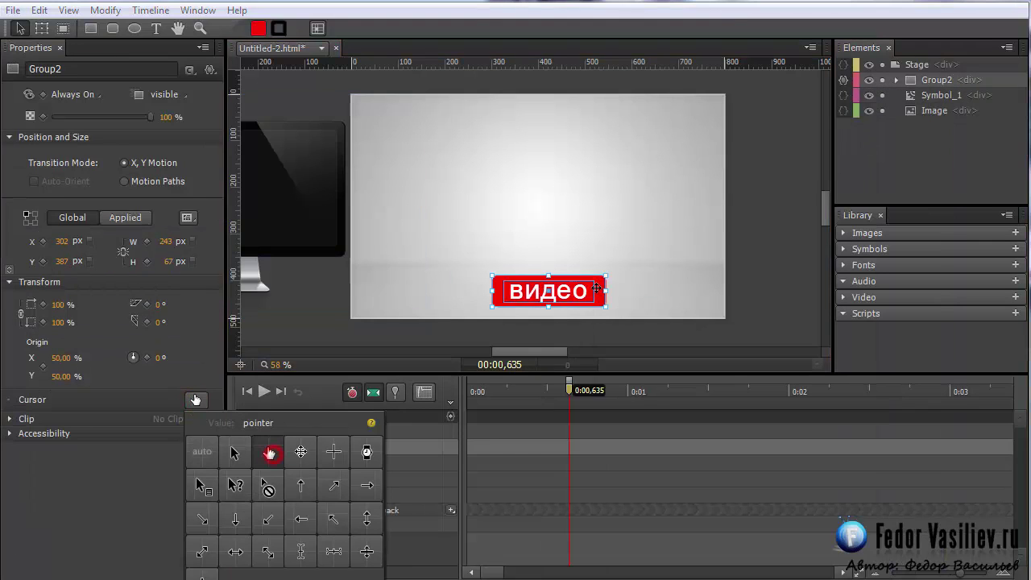
left_click(843, 92)
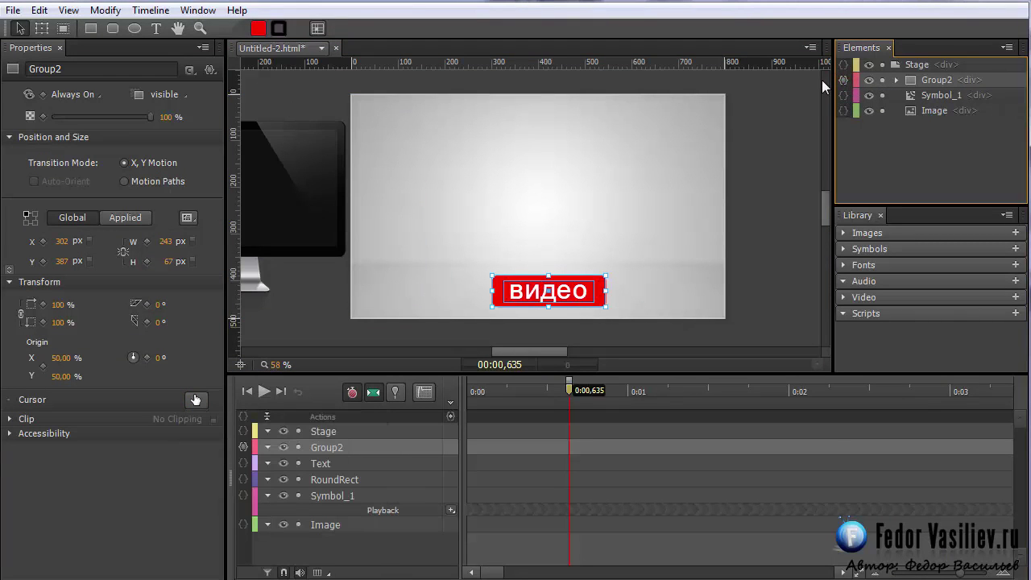
Replace the "видео" button's click code with a Play action targeting Symbol_1.
left_click(842, 80)
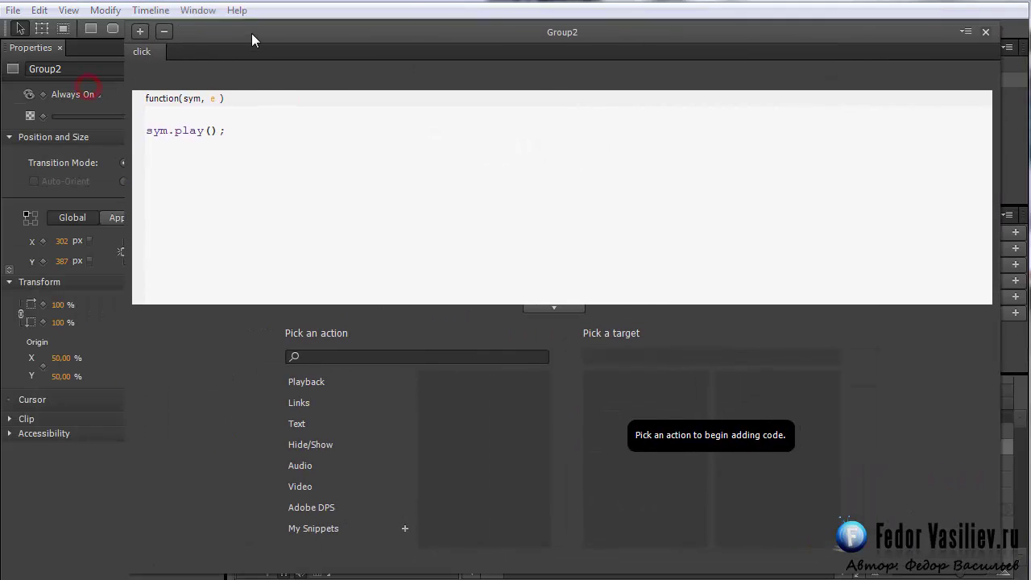
triple_click(279, 133)
key("BackSpace")
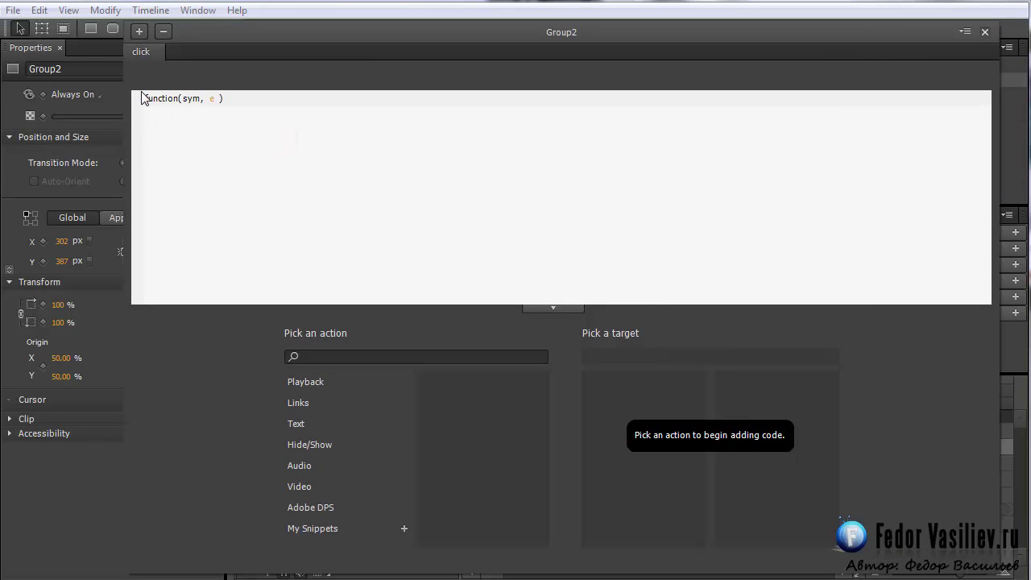
left_click(295, 381)
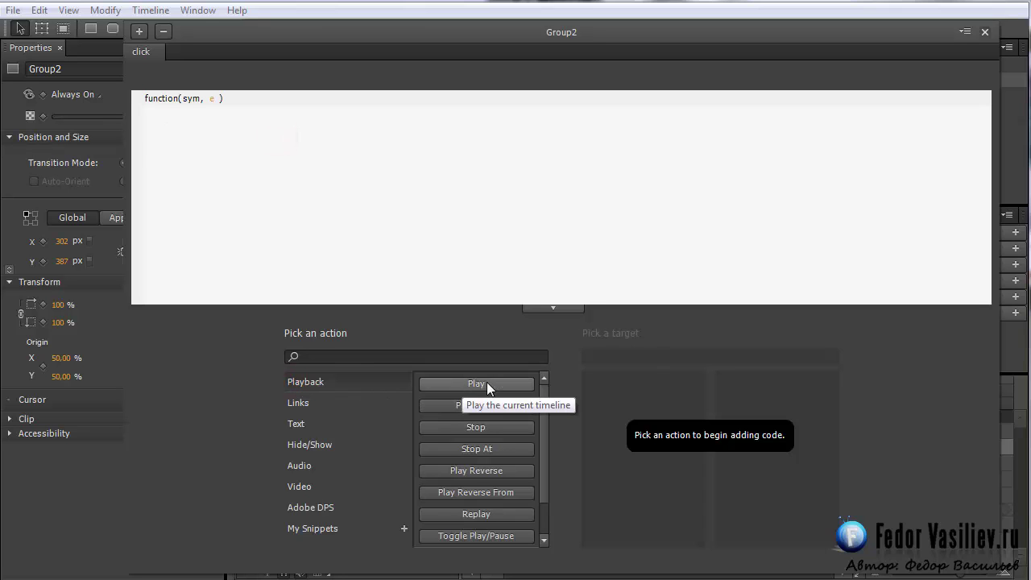
left_click(486, 382)
left_click(596, 402)
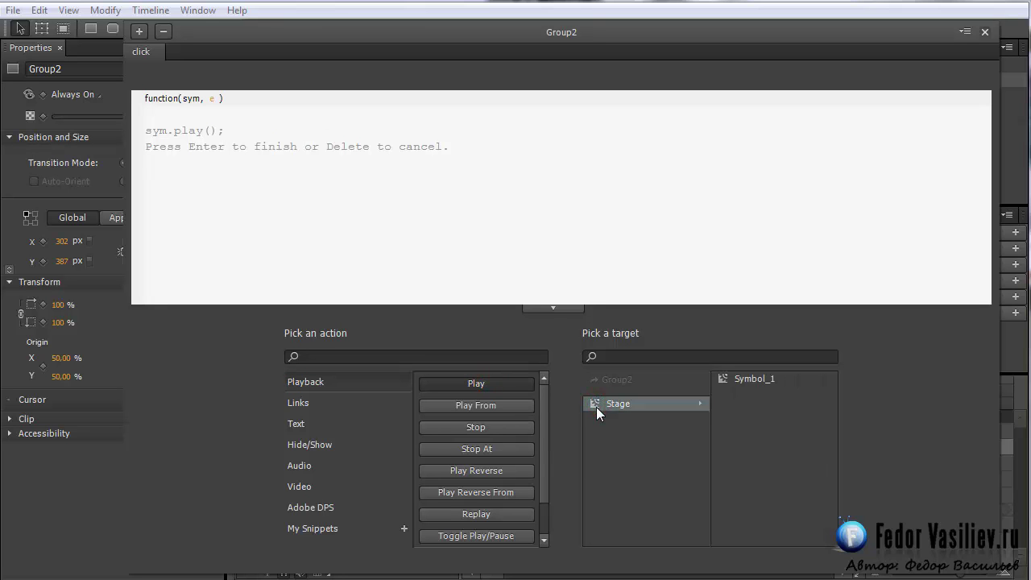
left_click(748, 378)
key("Return")
Make the click action play Symbol_1 from label "1" and close the code editor.
left_click(368, 129)
type("\"\"")
type("1\").play(\"1\");")
left_click(984, 33)
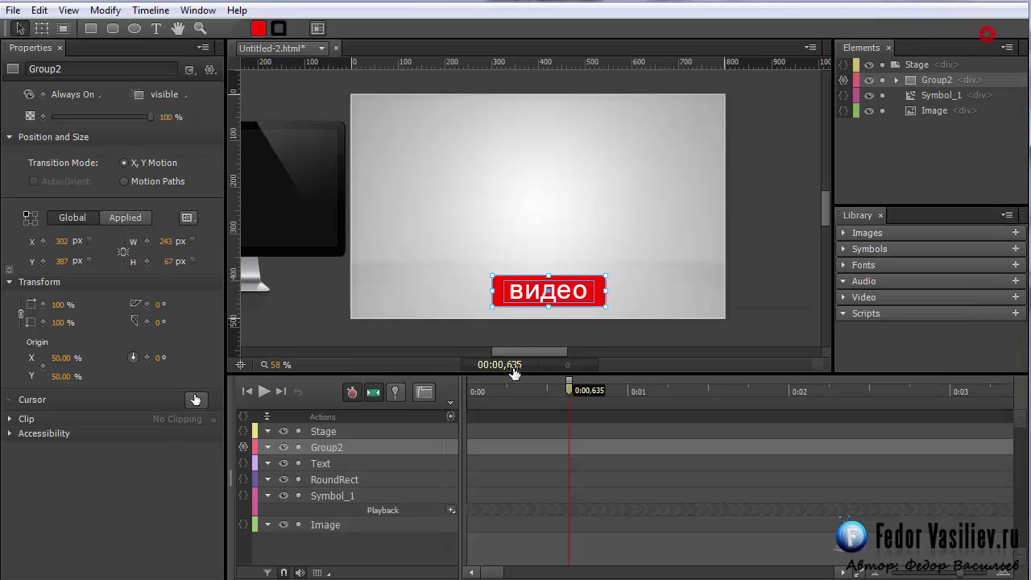
Preview the composition in the browser, test the "видео" button, and return to Edge Animate.
key("ctrl+Return")
left_click(63, 14)
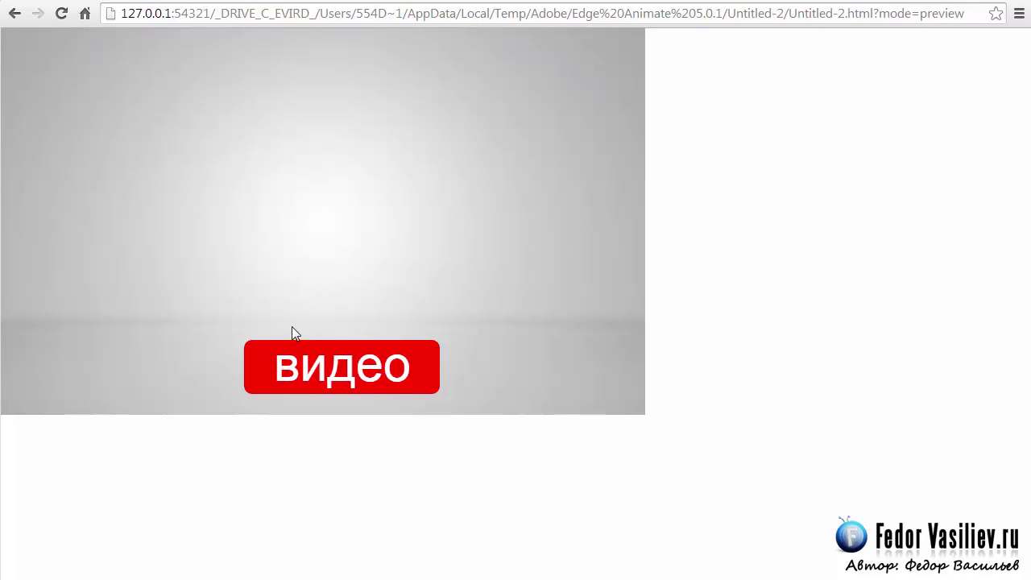
left_click(323, 371)
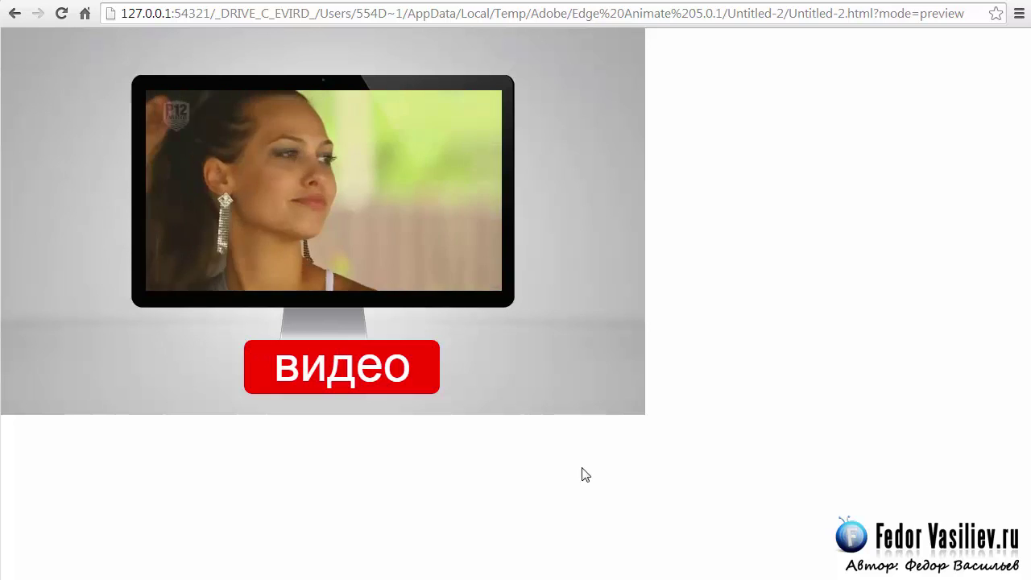
key("alt+Tab")
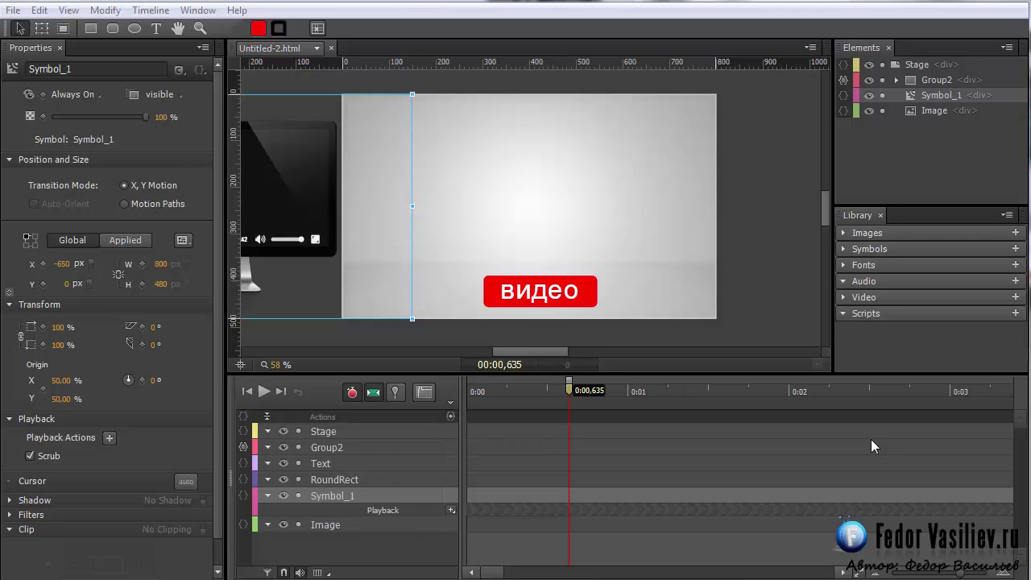